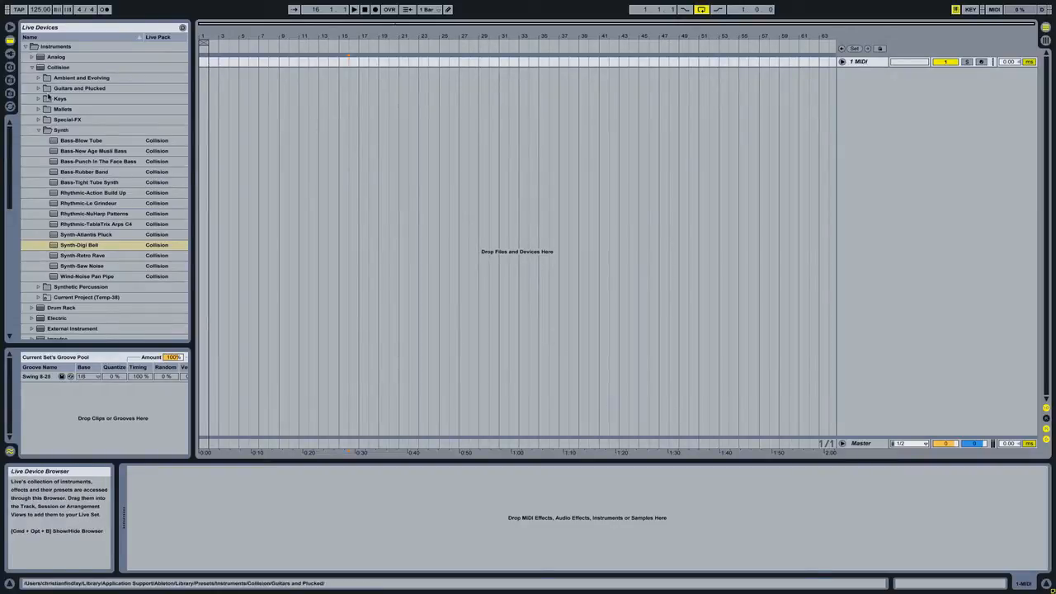
# Step: Add an empty Instrument Rack to the MIDI track and show its chain list
pyautogui.click(32, 67)
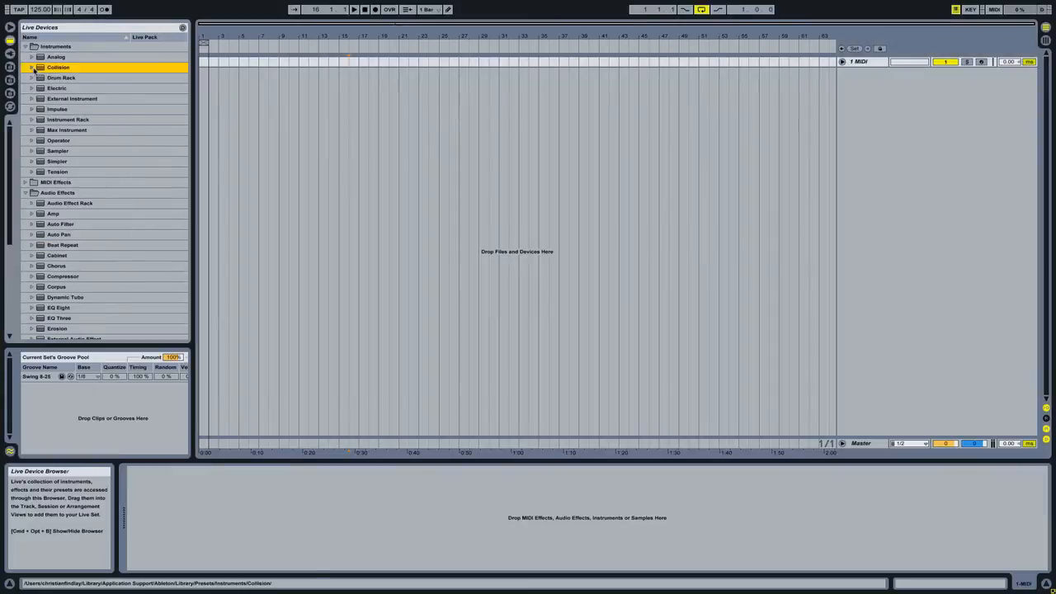
pyautogui.click(71, 122)
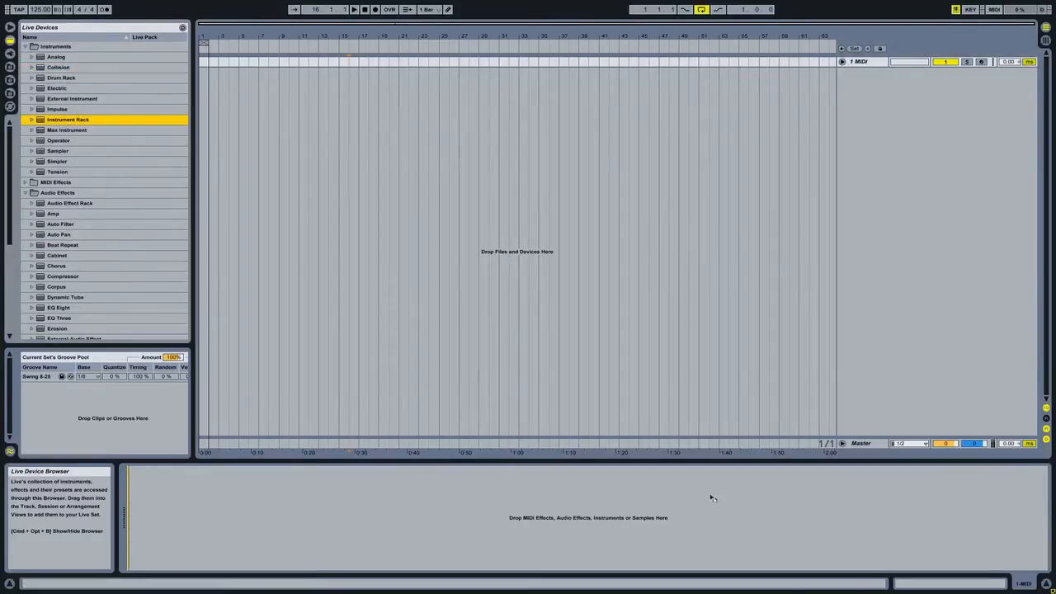
pyautogui.moveTo(712, 498); pyautogui.dragTo(708, 498)
pyautogui.click(133, 491)
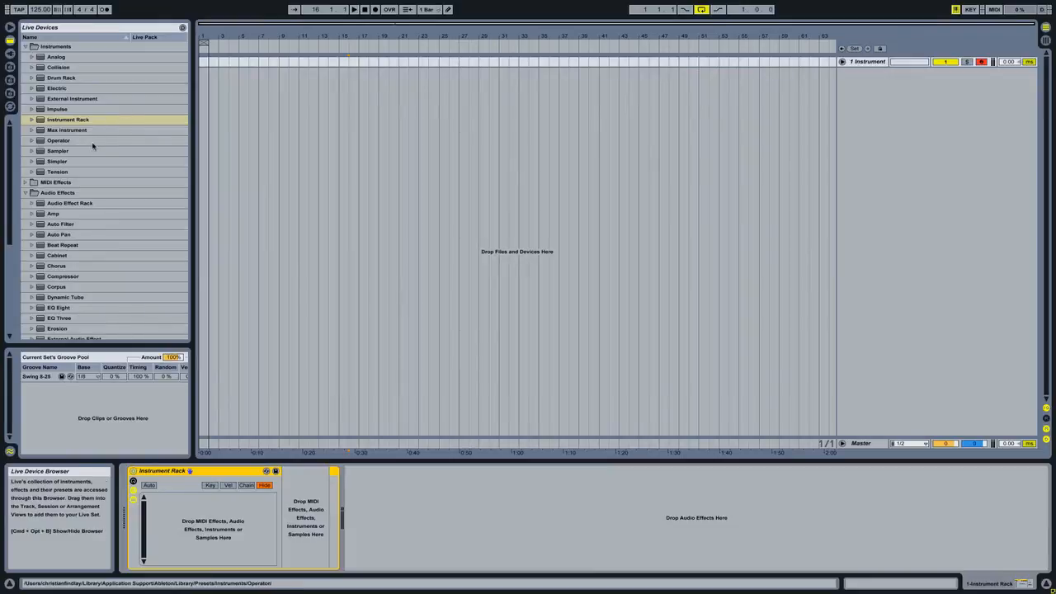
# Step: Add Operator's Synth Lead preset Lead-Ambilead to the Instrument Rack as its first chain
pyautogui.click(34, 142)
pyautogui.scroll(-3, 95, 236)
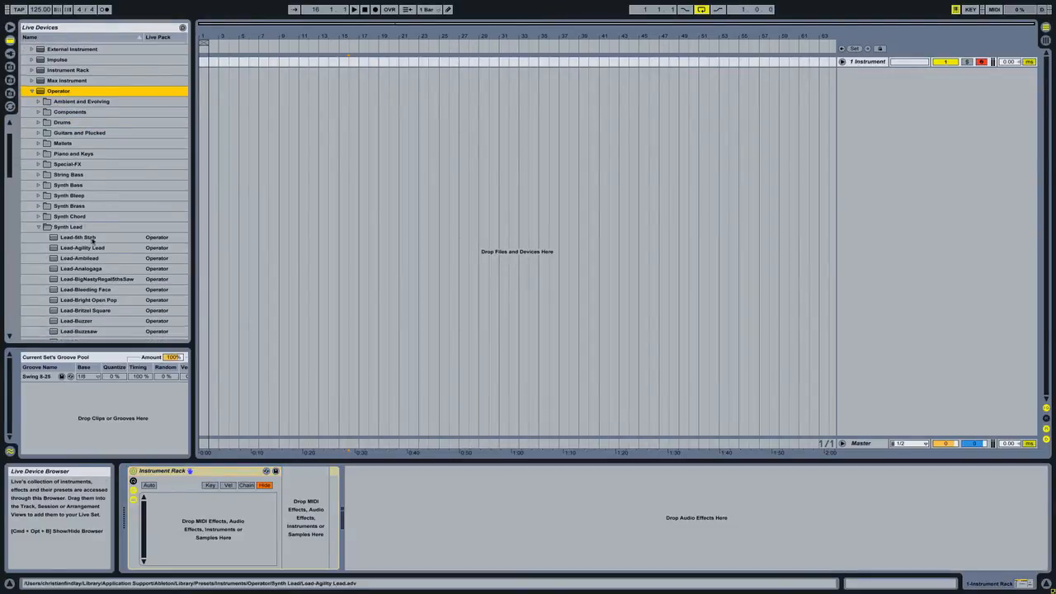
pyautogui.scroll(-3, 93, 236)
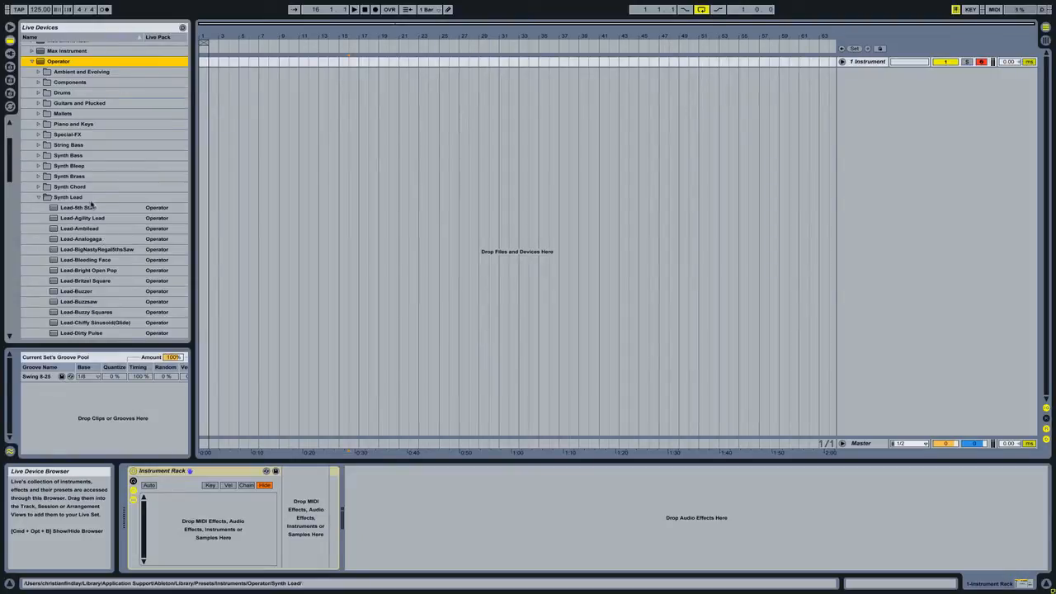
pyautogui.scroll(-2, 107, 233)
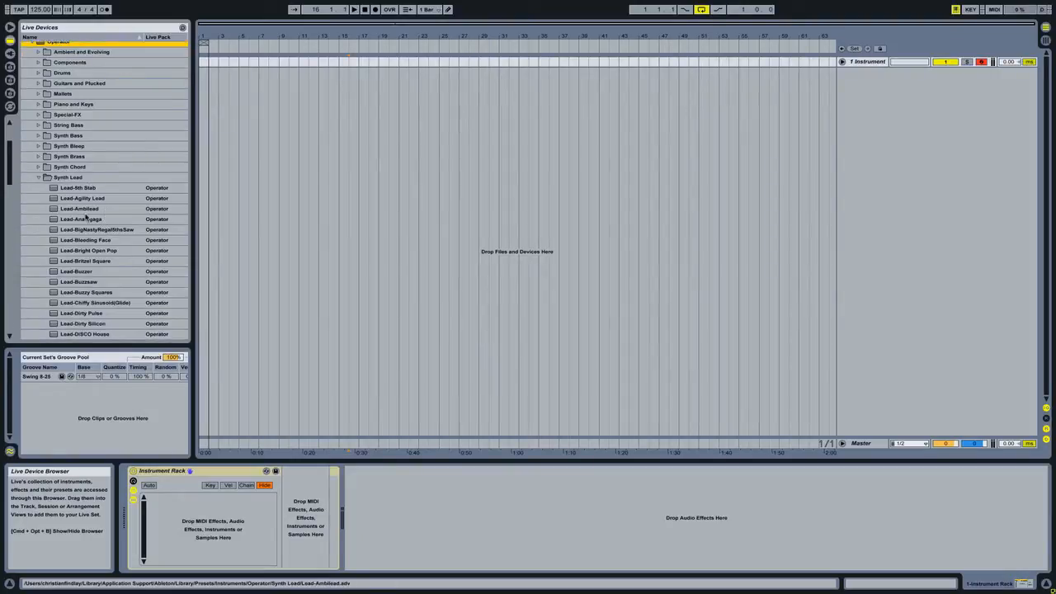
pyautogui.moveTo(86, 212); pyautogui.dragTo(213, 513)
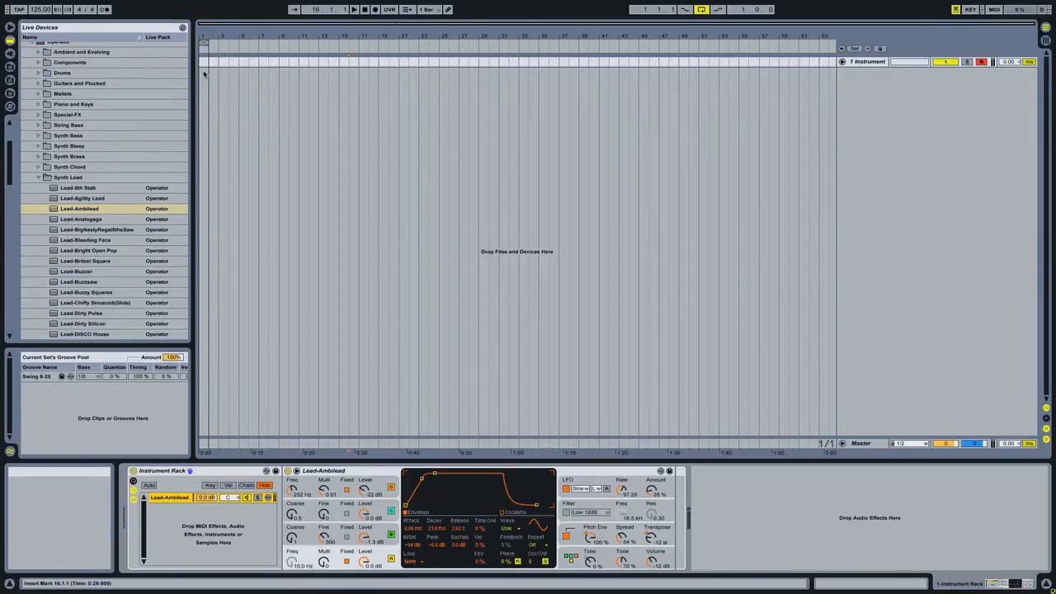
# Step: Create a one-bar MIDI clip at bar 1 on the instrument track and open it in the note editor
pyautogui.moveTo(200, 65); pyautogui.dragTo(207, 65)
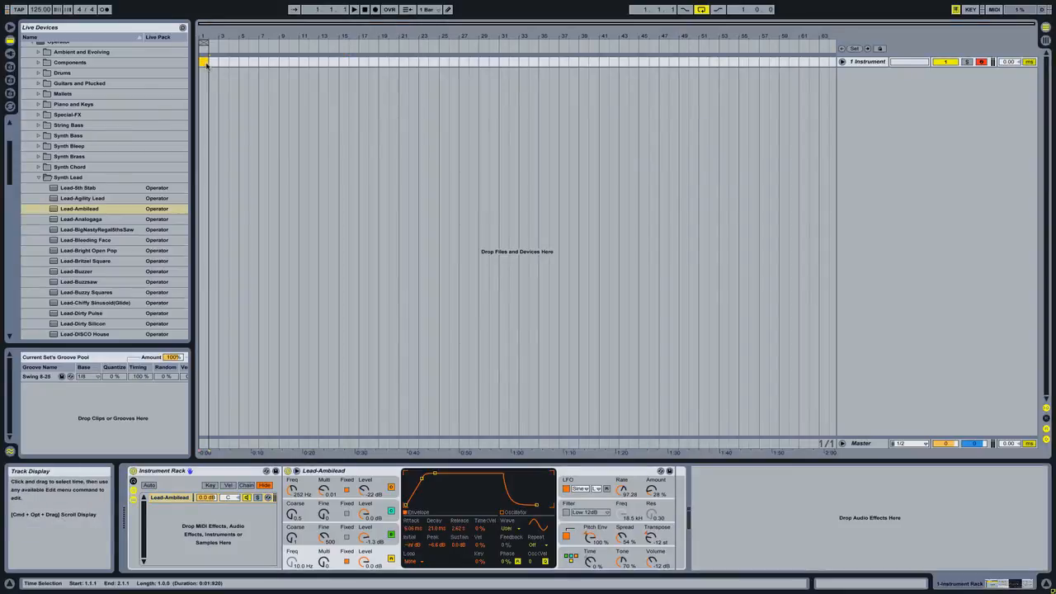
pyautogui.press('super+shift+m')
pyautogui.doubleClick(207, 64)
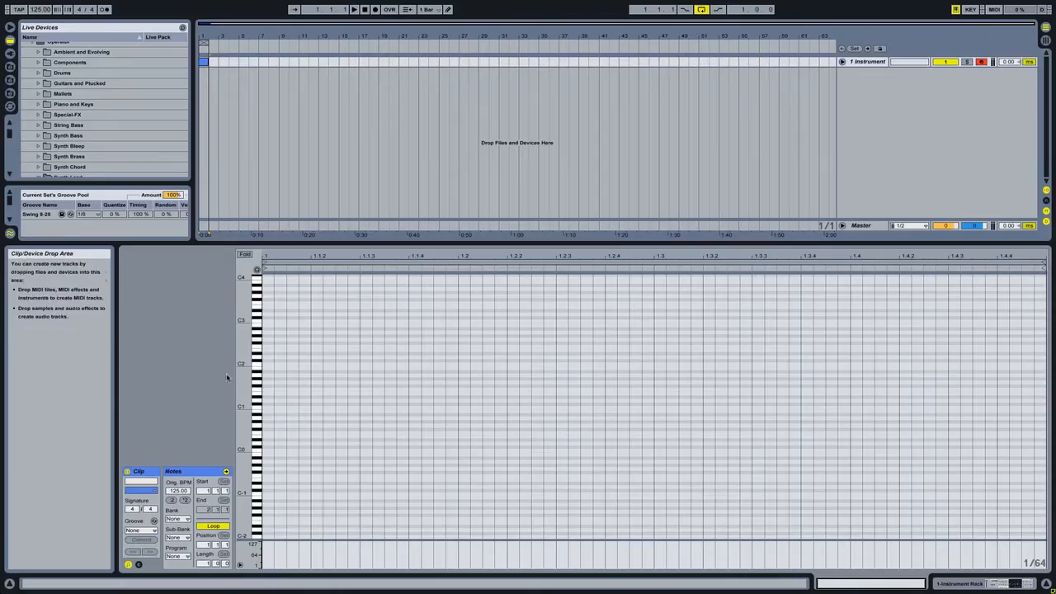
# Step: Enter a C2 note at the start of the clip and lengthen it to a sixteenth, ending at 1.1.2
pyautogui.click(273, 370)
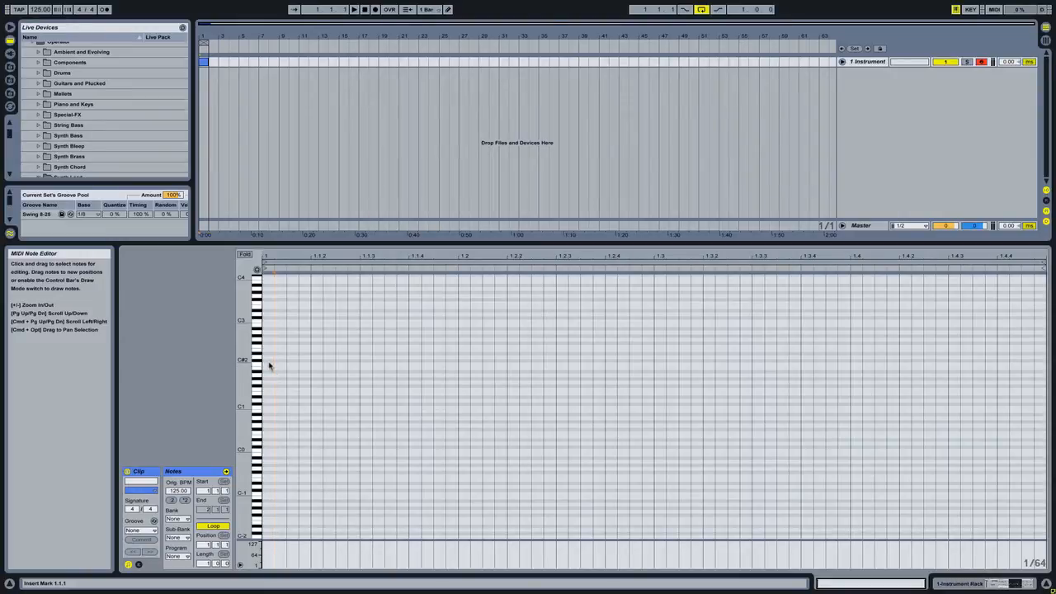
pyautogui.doubleClick(270, 363)
pyautogui.moveTo(273, 364); pyautogui.dragTo(308, 365)
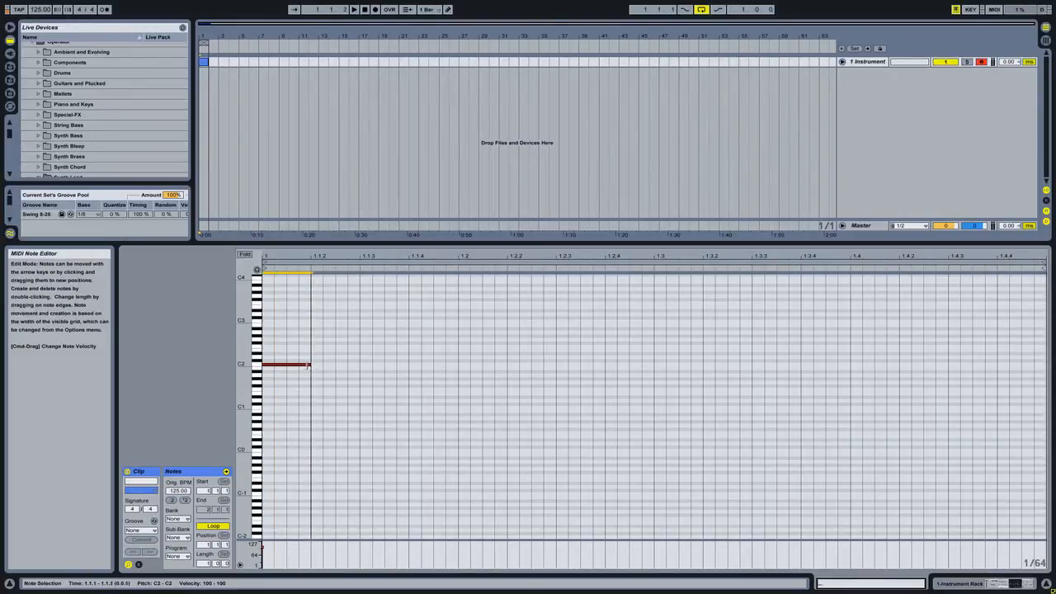
# Step: Continue the scale with consecutive sixteenth notes D2, E2 and F2, each copied from the preceding note and transposed up
pyautogui.press('super+d')
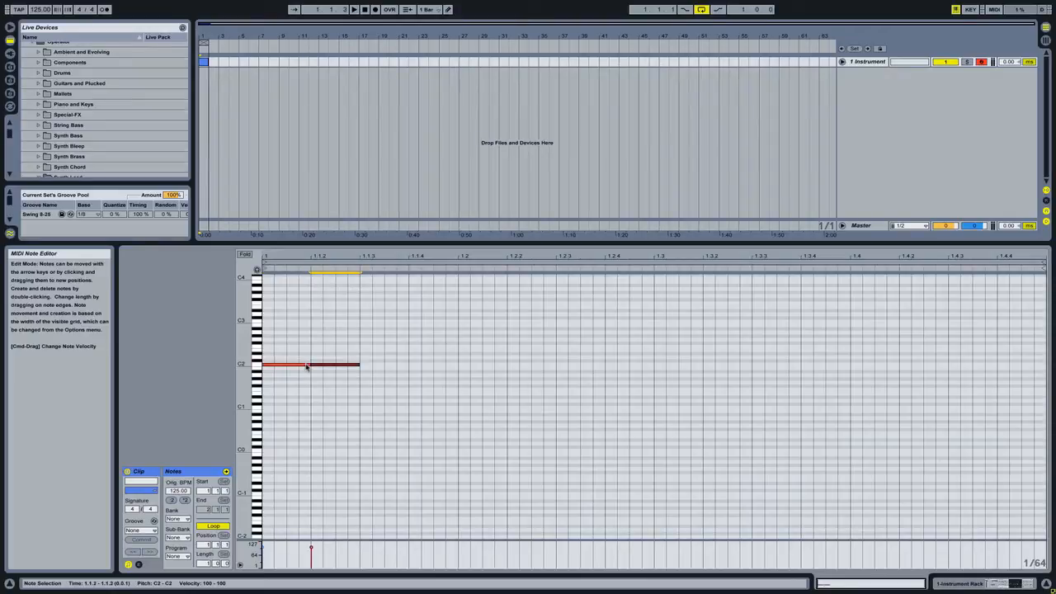
pyautogui.press('Up')
pyautogui.press('Up')
pyautogui.press('super+d')
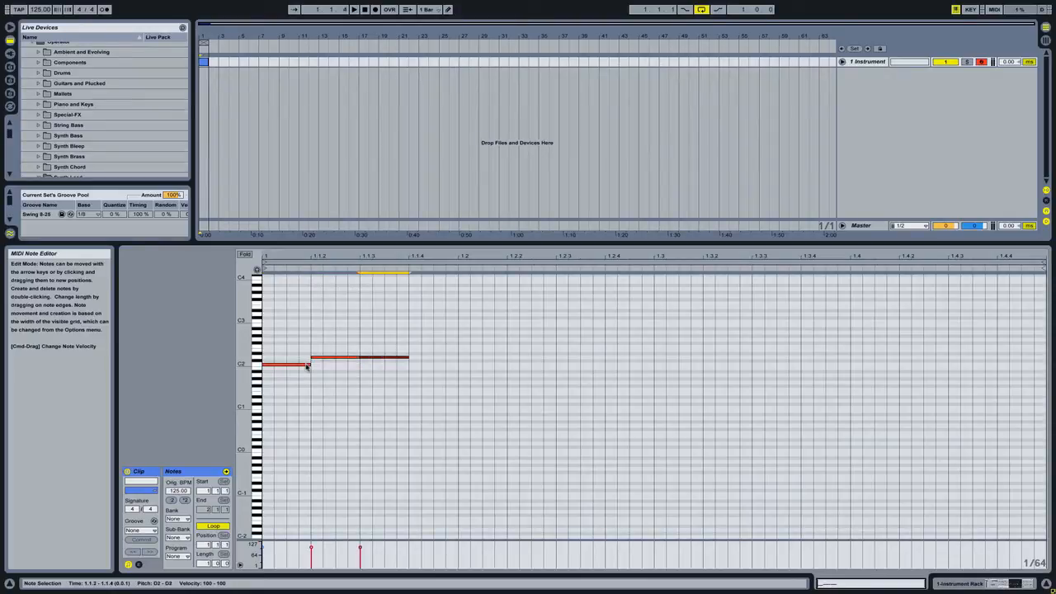
pyautogui.press('Up')
pyautogui.press('Up')
pyautogui.press('super+d')
pyautogui.press('Up')
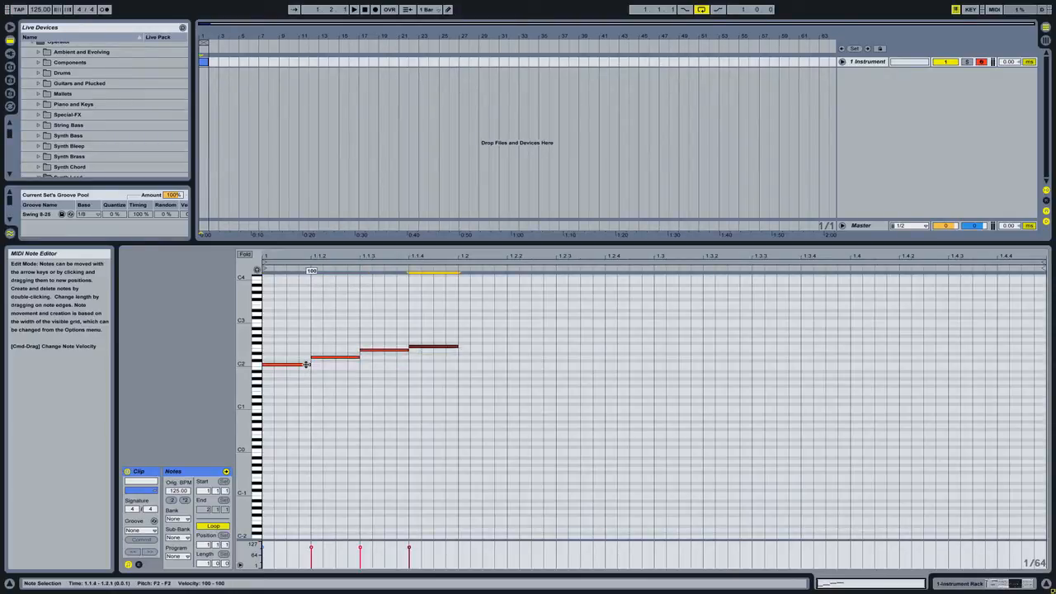
# Step: Complete the ascending scale with duplicated sixteenth notes G2, A2, B2 and C3, and play the clip back
pyautogui.press('super+d')
pyautogui.press('Up')
pyautogui.press('Up')
pyautogui.press('super+d')
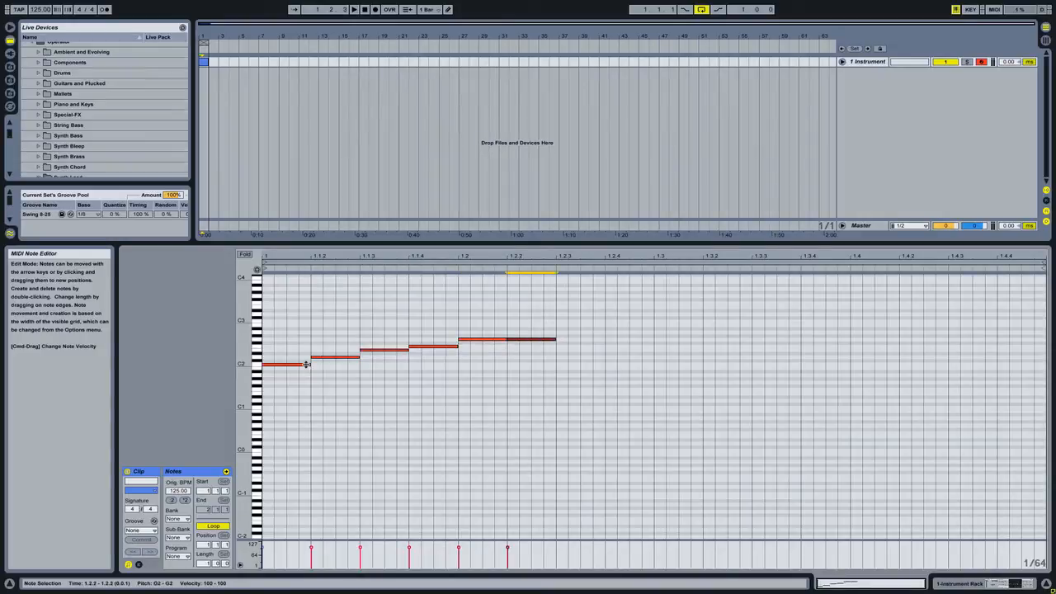
pyautogui.press('Up')
pyautogui.press('Up')
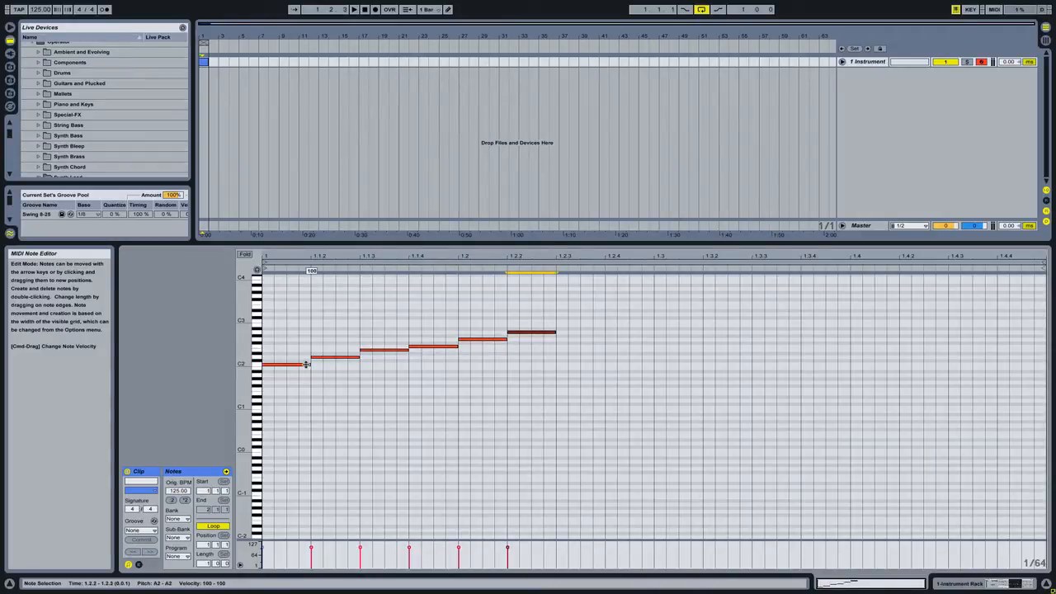
pyautogui.press('super+d')
pyautogui.press('Up')
pyautogui.press('Up')
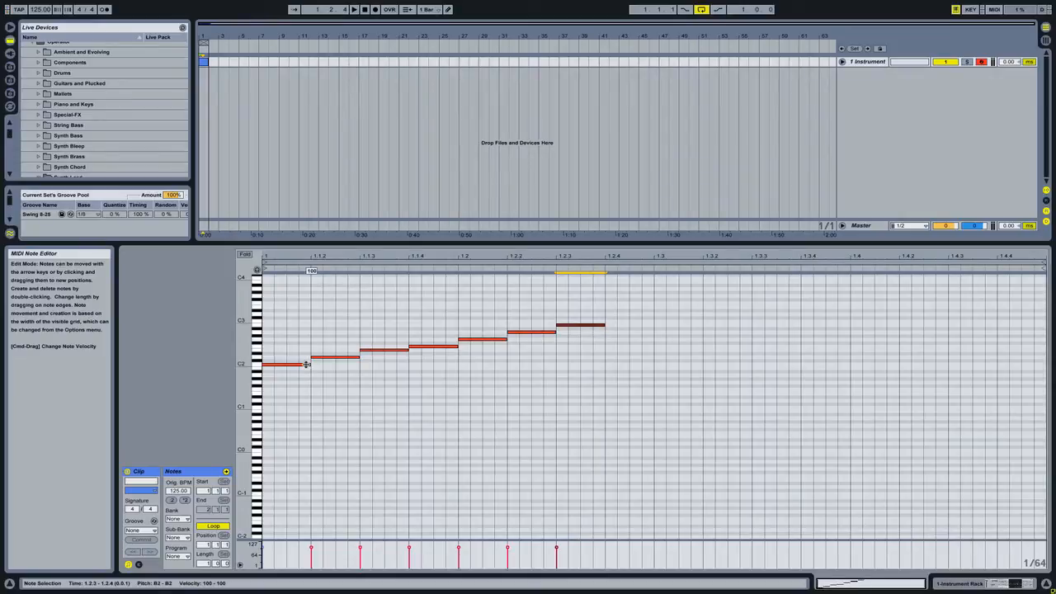
pyautogui.press('super+d')
pyautogui.press('Up')
pyautogui.press('space')
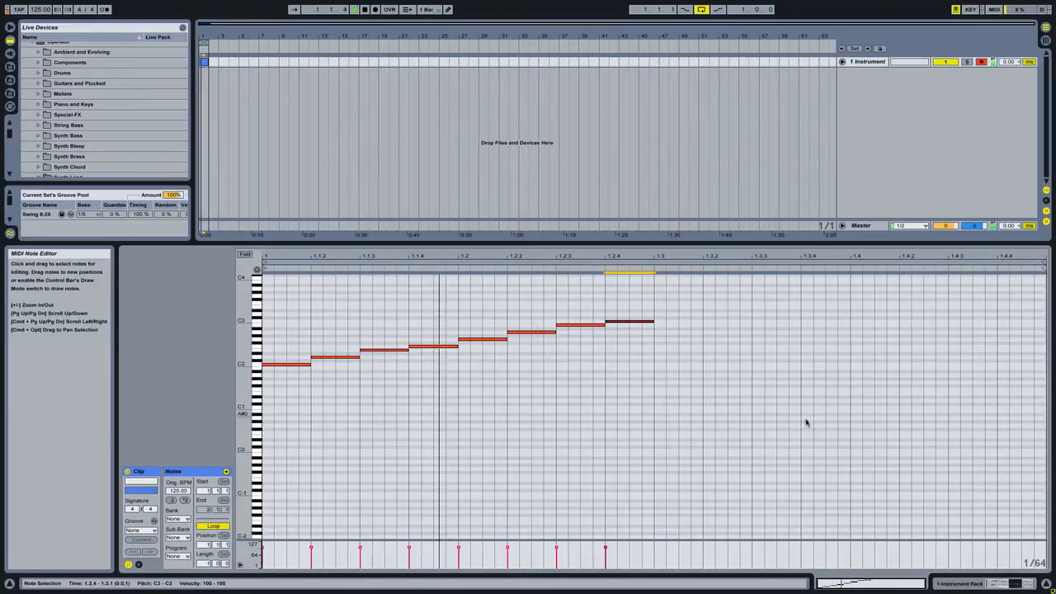
# Step: Add Collision's Synth preset Bass-Blow Tube as a second chain in the Instrument Rack and audition both layers together
pyautogui.click(955, 584)
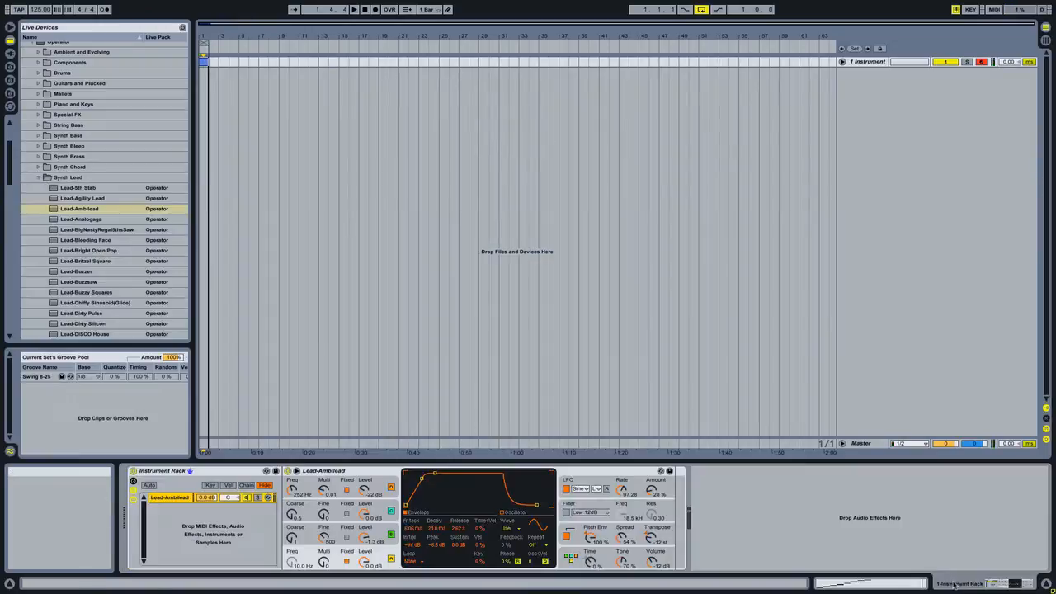
pyautogui.scroll(5, 43, 90)
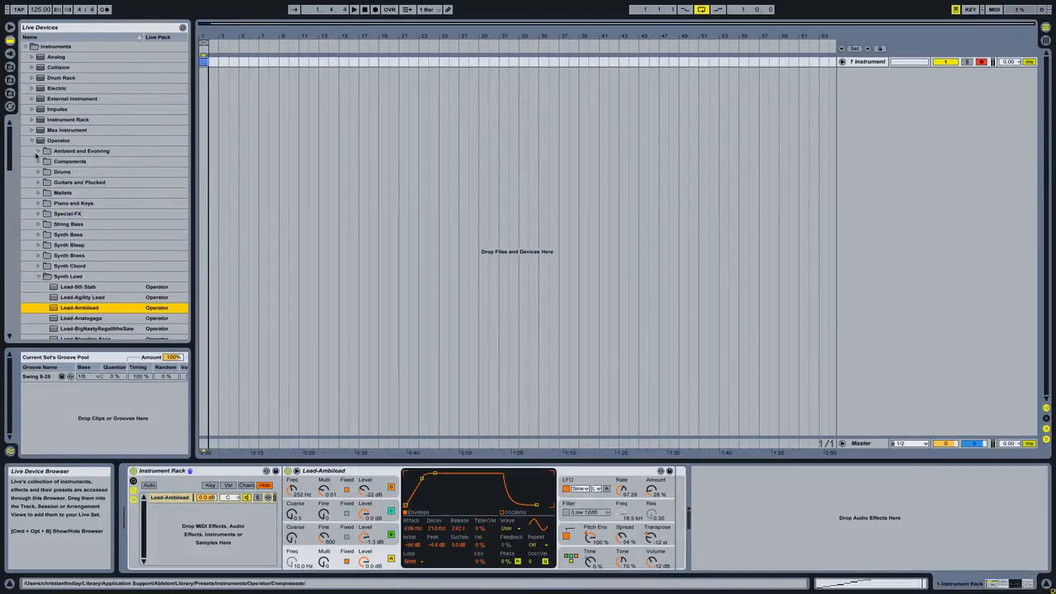
pyautogui.click(33, 142)
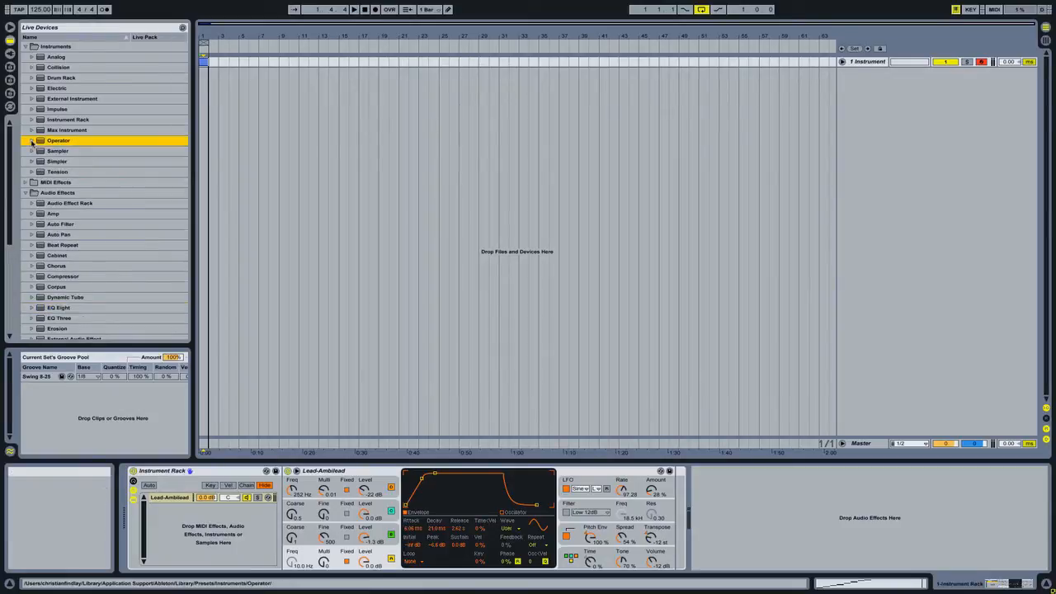
pyautogui.click(33, 67)
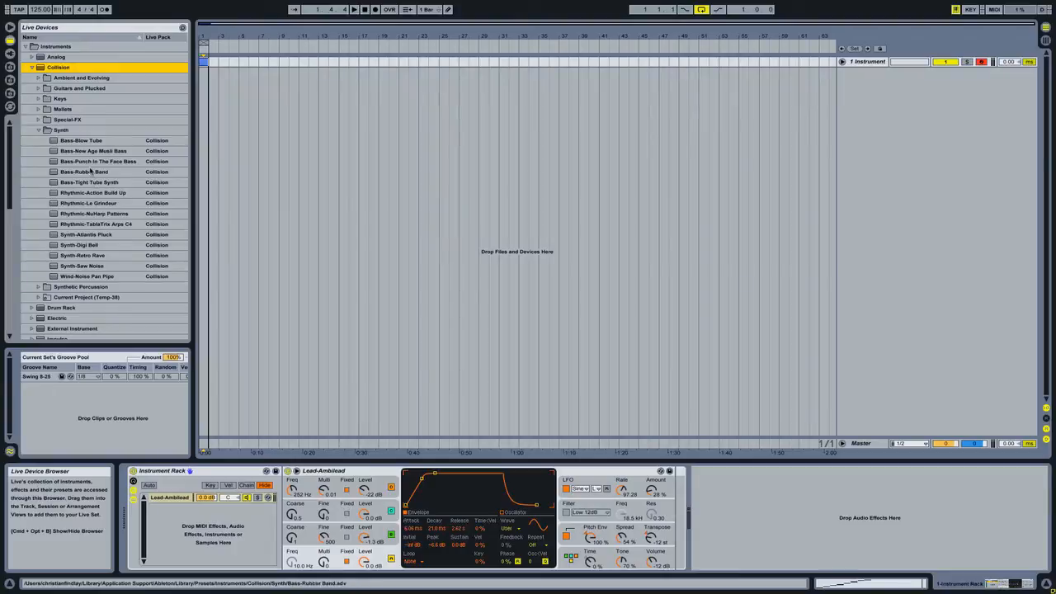
pyautogui.click(98, 142)
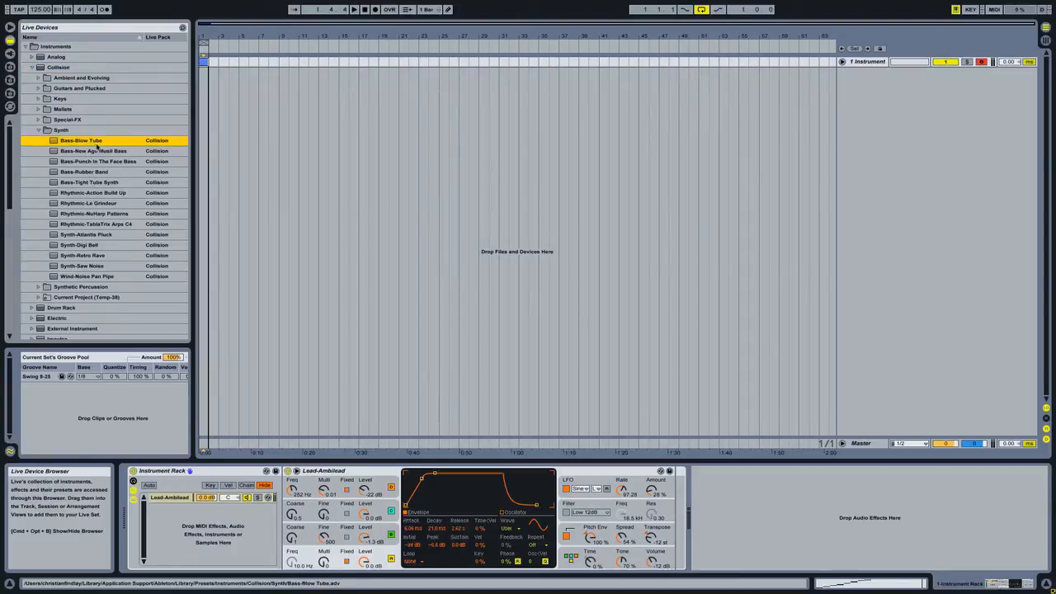
pyautogui.moveTo(225, 519); pyautogui.dragTo(224, 519)
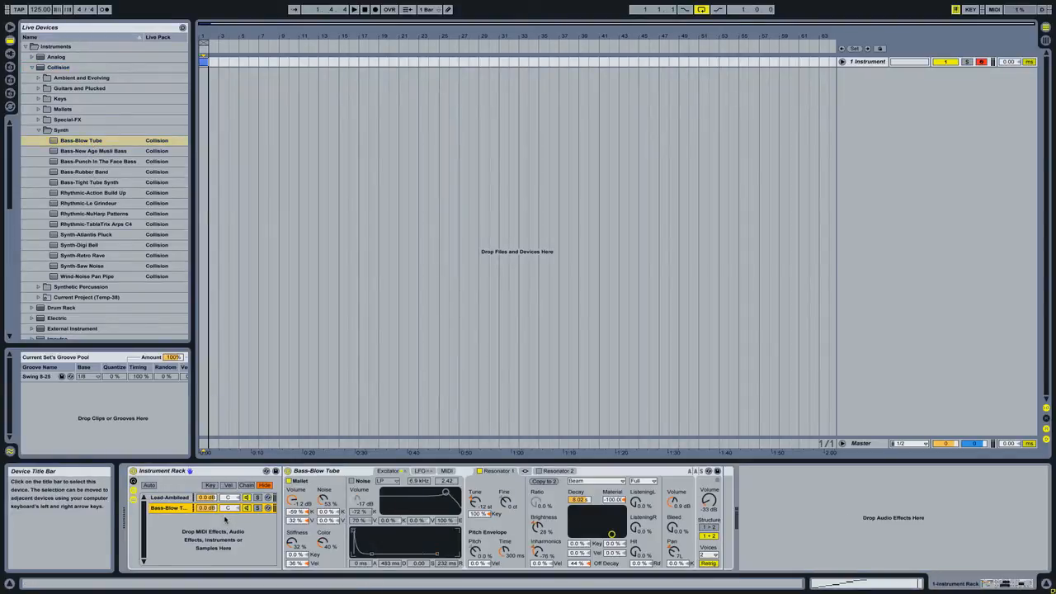
pyautogui.press('space')
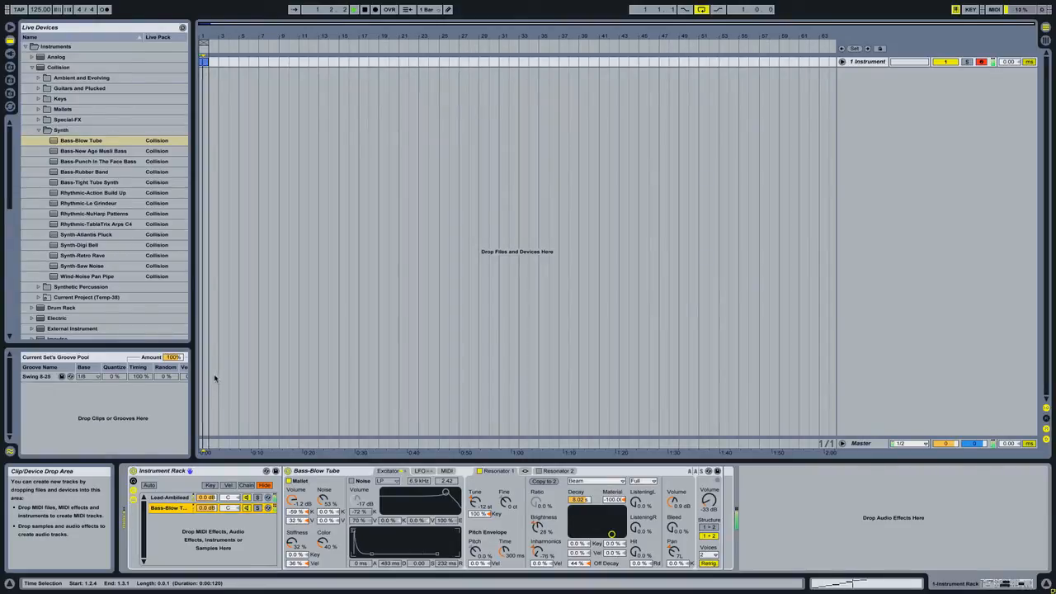
pyautogui.press('space')
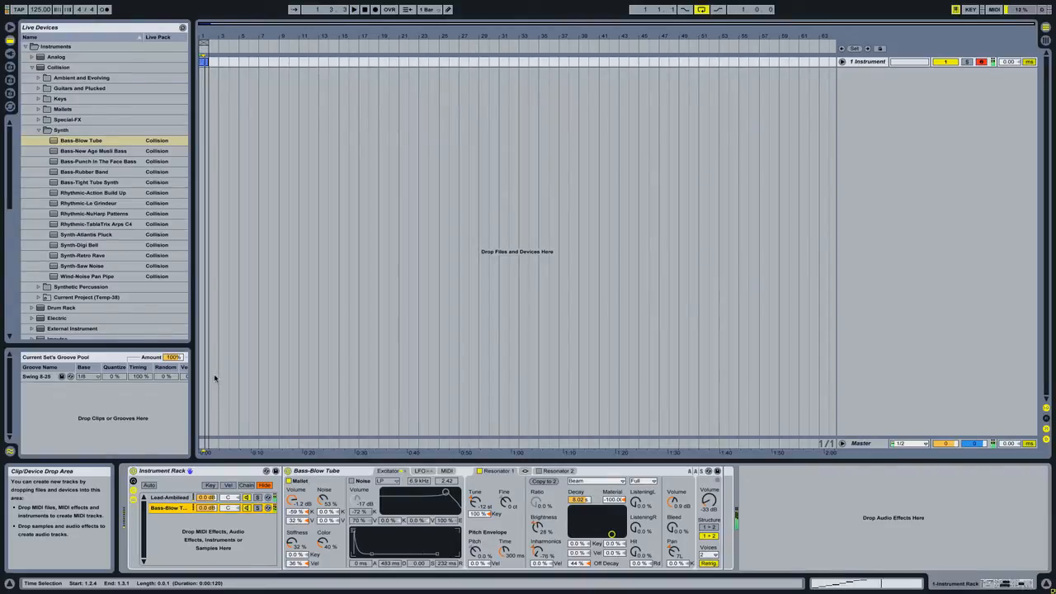
# Step: Map the chain volumes of both Lead-Ambilead and Bass-Blow Tube to the rack's first macro
pyautogui.click(204, 500)
pyautogui.rightClick(204, 499)
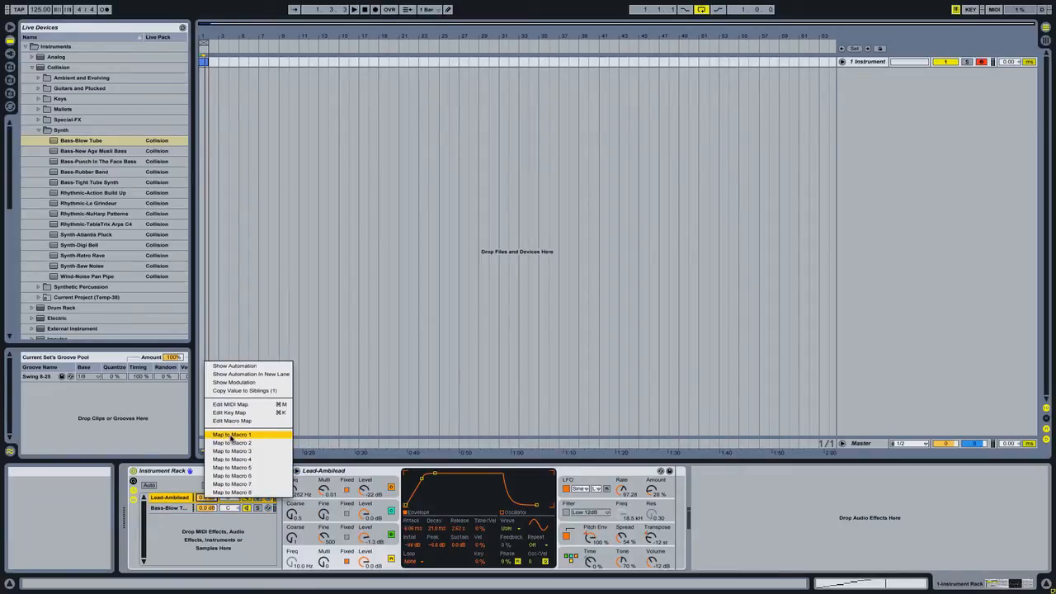
pyautogui.click(231, 435)
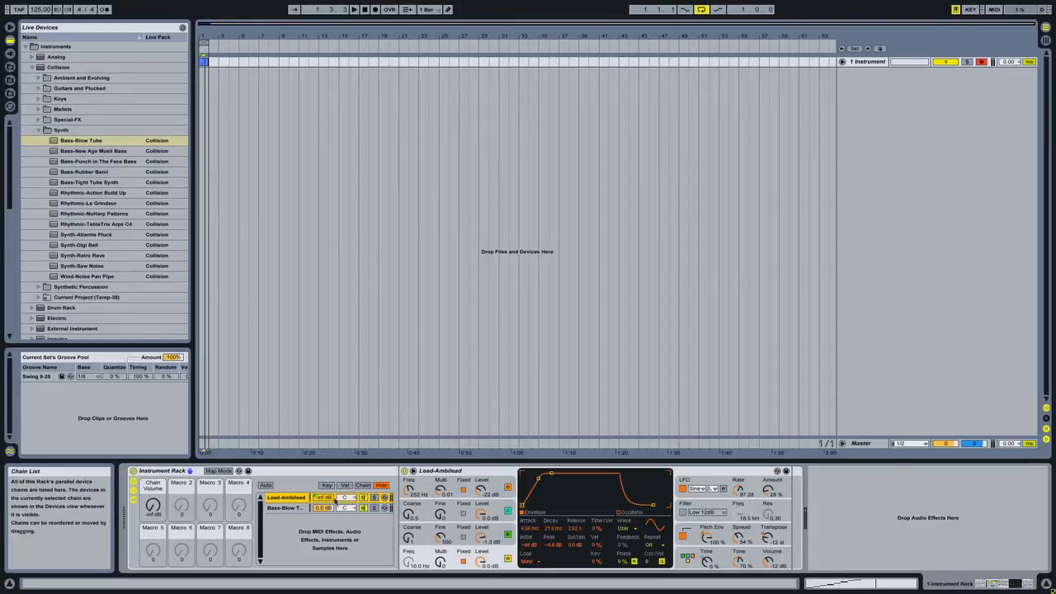
pyautogui.click(332, 499)
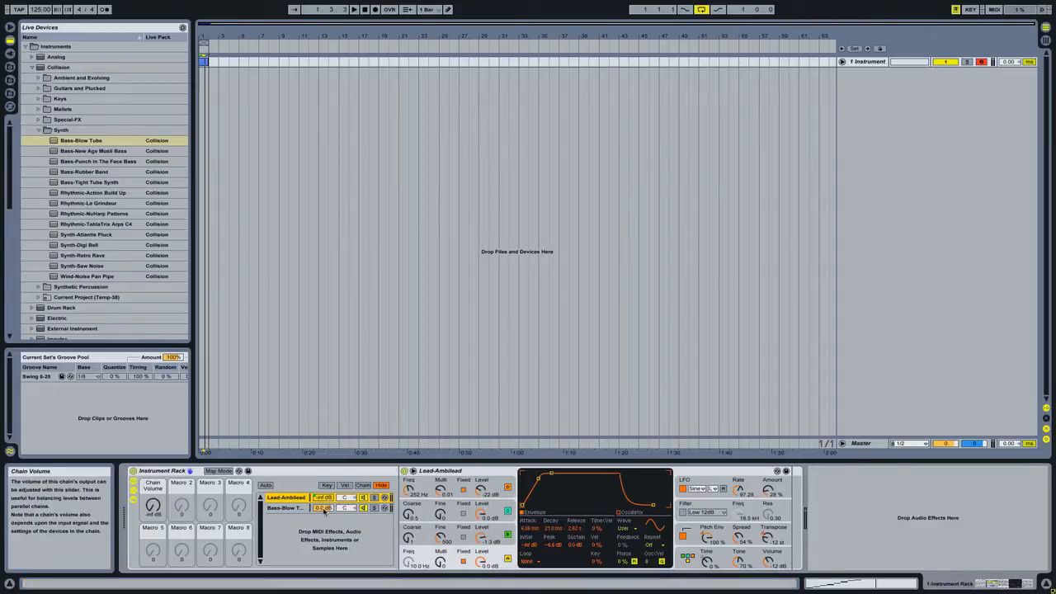
pyautogui.click(323, 508)
pyautogui.rightClick(324, 508)
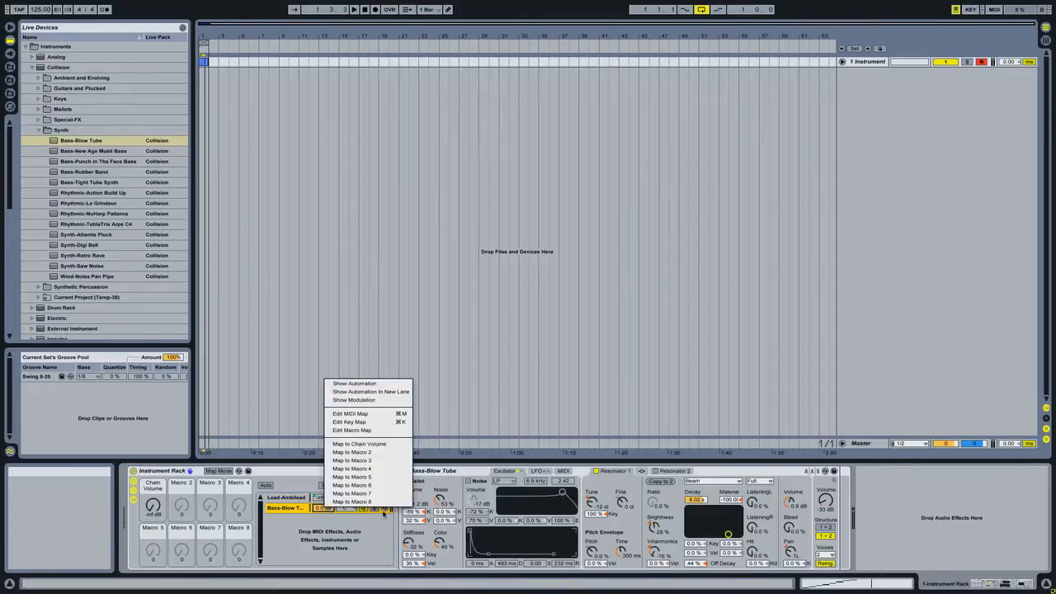
pyautogui.click(344, 447)
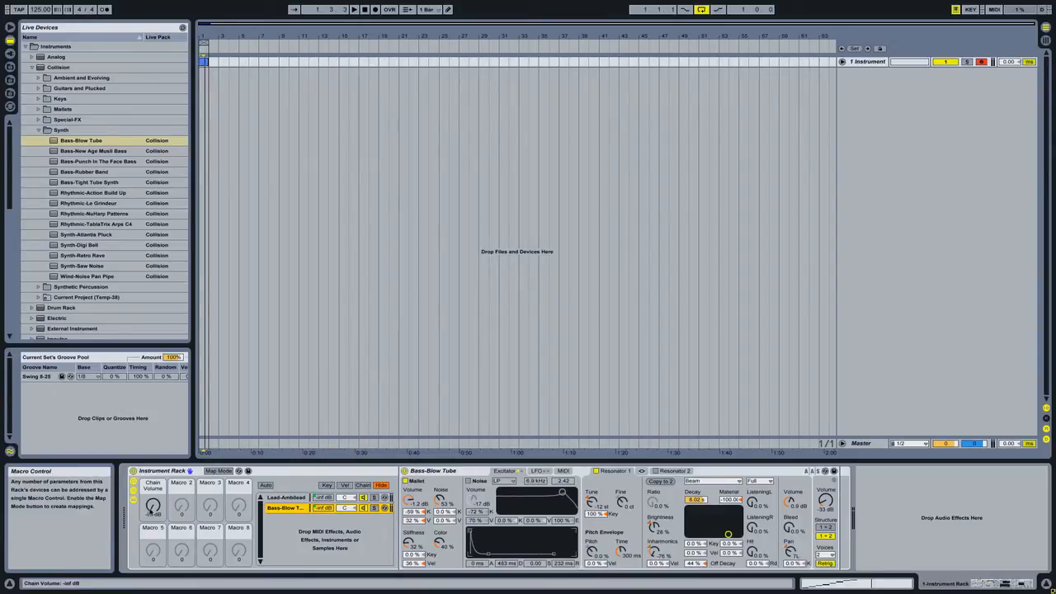
# Step: Turn the Chain Volume macro to -13.84 dB and invert Lead-Ambilead's mapping range to minimum 6.0 dB and maximum -inf dB
pyautogui.moveTo(152, 512); pyautogui.dragTo(152, 514)
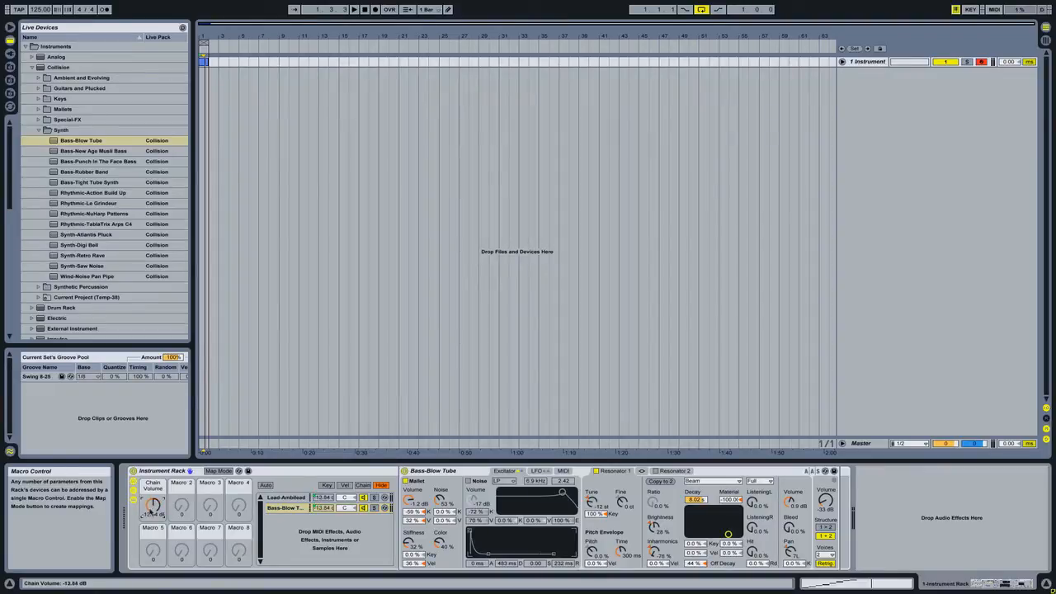
pyautogui.click(218, 471)
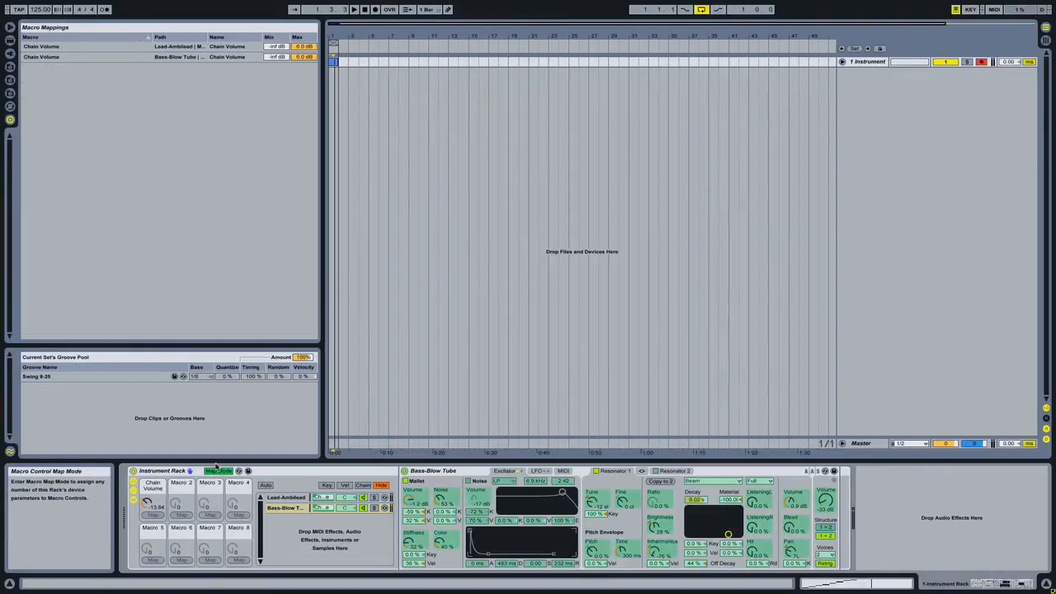
pyautogui.moveTo(273, 49); pyautogui.dragTo(307, 60)
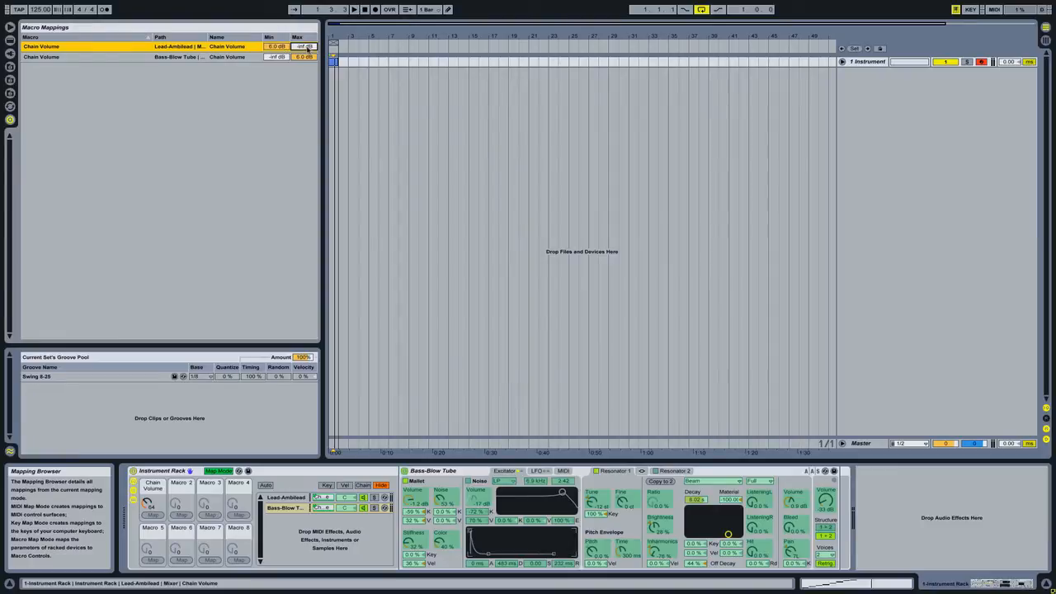
pyautogui.click(219, 470)
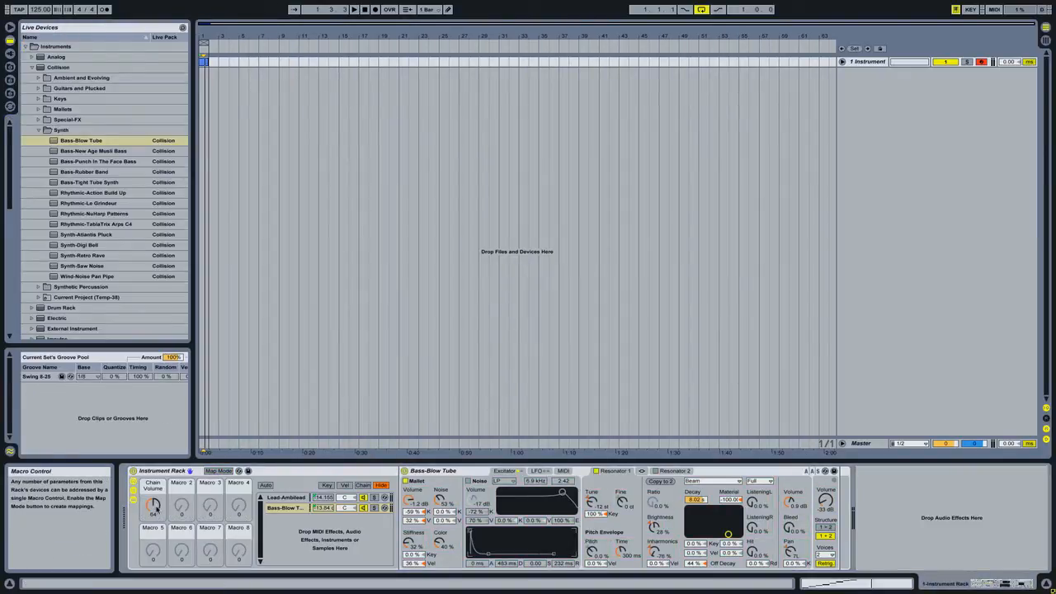
# Step: Audition the clip while turning the Chain Volume macro to 74, and set the output volumes of Bass-Blow Tube and Lead-Ambilead to 0 dB
pyautogui.press('space')
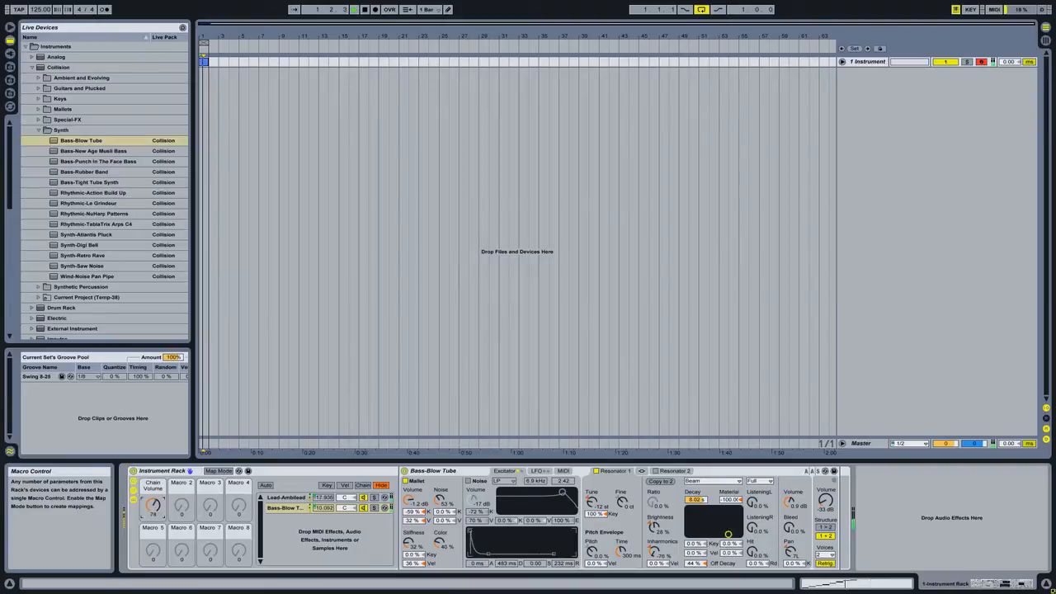
pyautogui.moveTo(154, 507)
pyautogui.mouseDown()
pyautogui.moveTo(154, 454)
pyautogui.moveTo(154, 538)
pyautogui.moveTo(154, 500)
pyautogui.mouseUp()
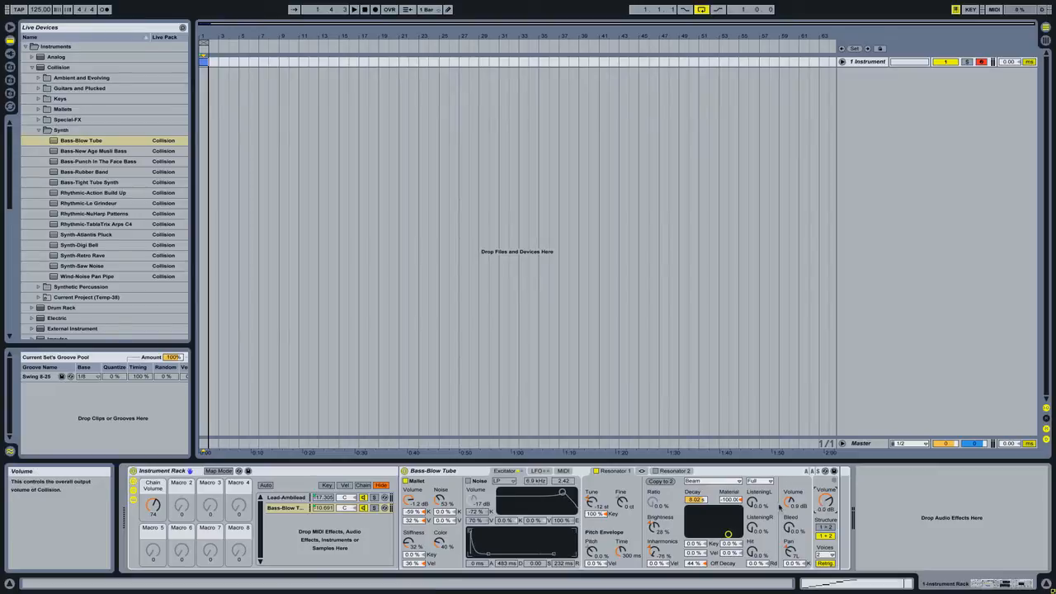
pyautogui.click(290, 498)
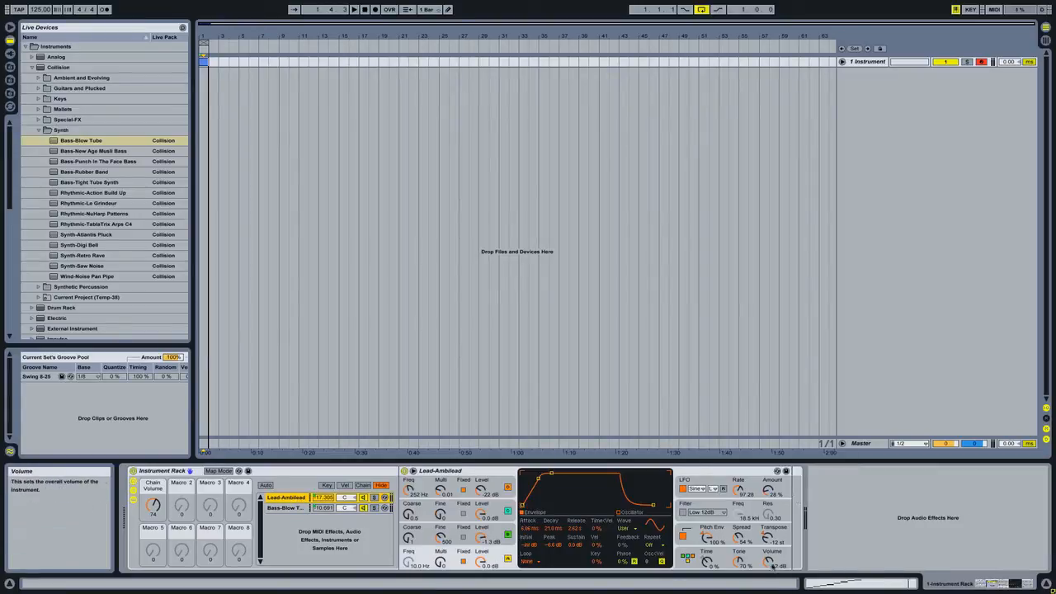
pyautogui.moveTo(768, 563); pyautogui.dragTo(768, 571)
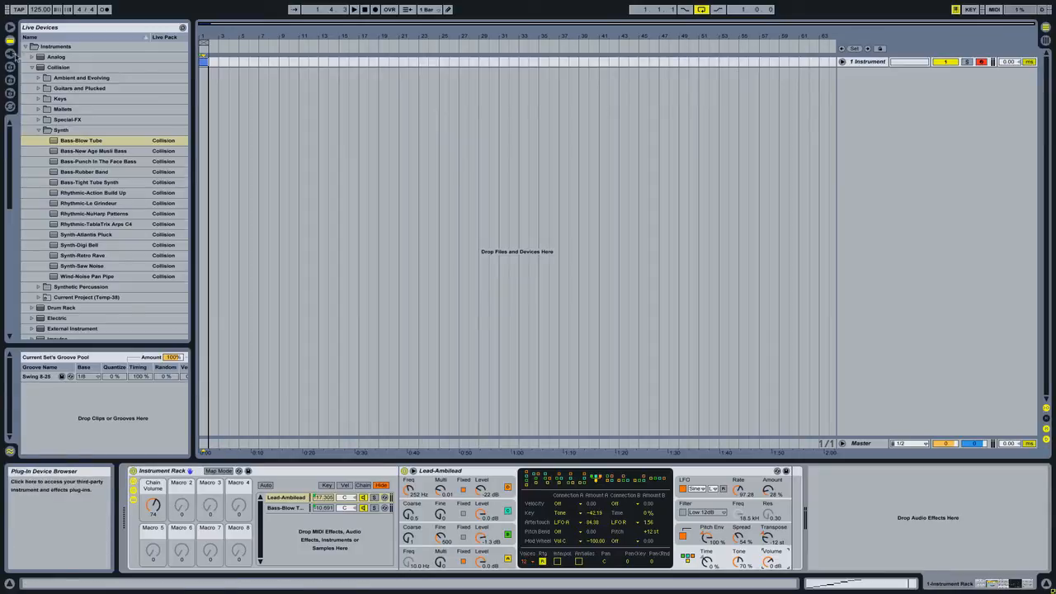
# Step: Add a Compressor directly after Lead-Ambilead inside its rack chain
pyautogui.click(34, 69)
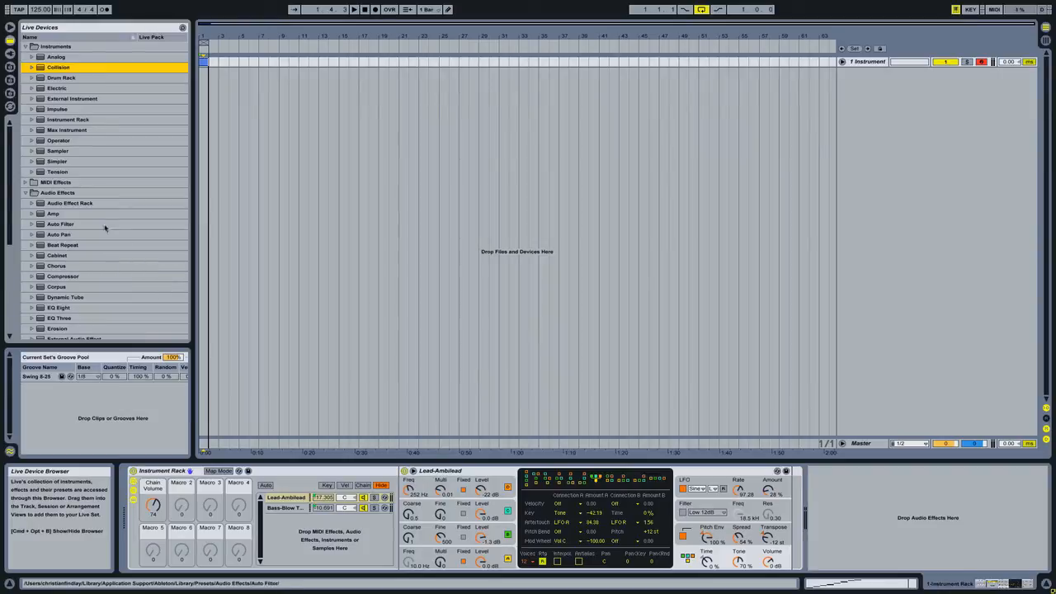
pyautogui.click(68, 279)
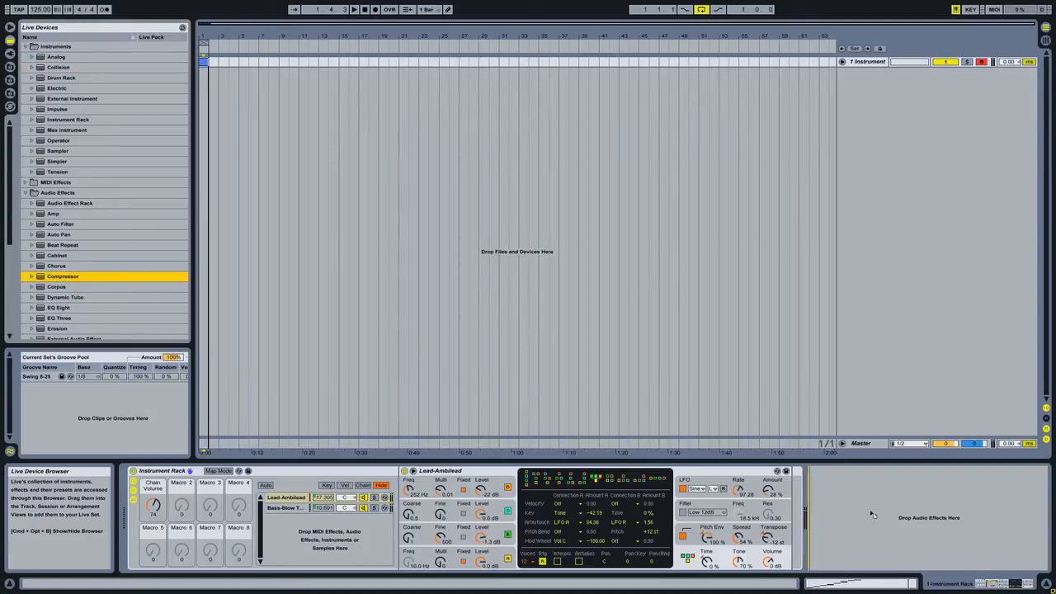
pyautogui.moveTo(799, 514); pyautogui.dragTo(792, 511)
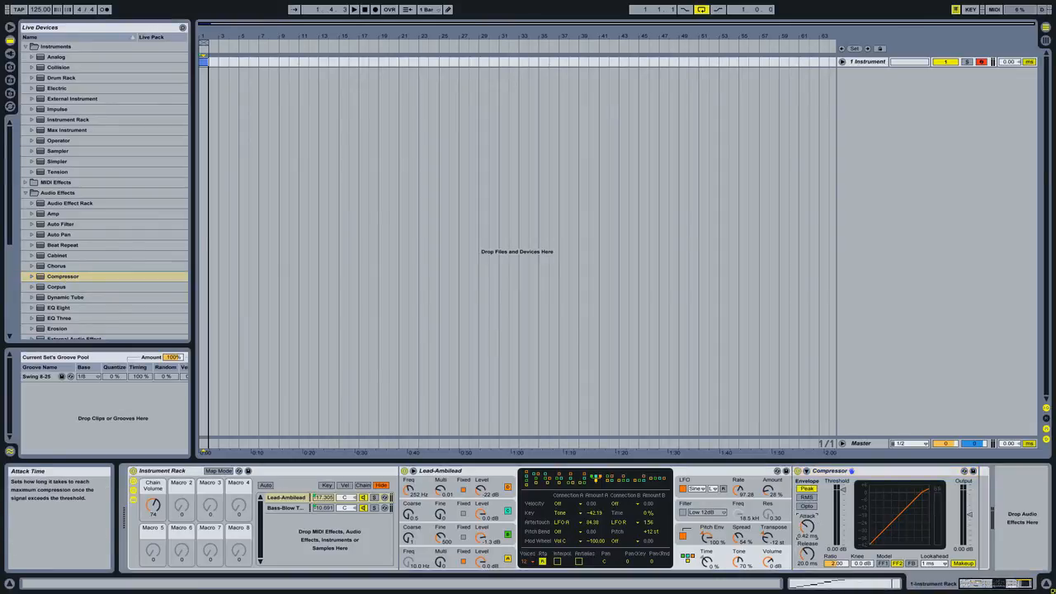
# Step: Set the Compressor's attack to 0.01 ms, release to 2.14 ms, threshold to about -19 dB, model to FF1 and lookahead to 0 ms
pyautogui.moveTo(809, 551); pyautogui.dragTo(809, 546)
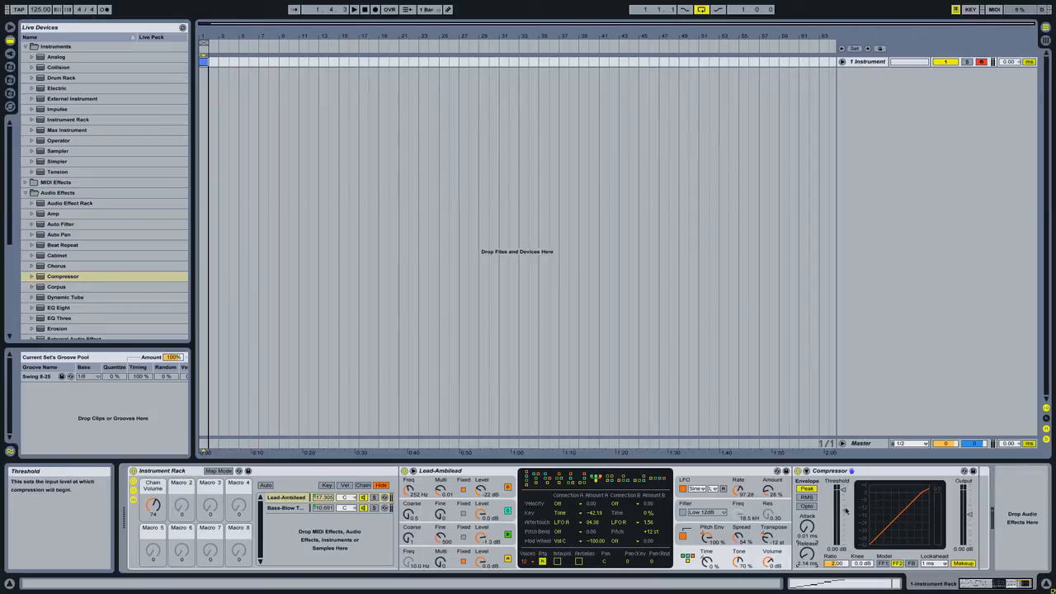
pyautogui.moveTo(842, 491); pyautogui.dragTo(842, 506)
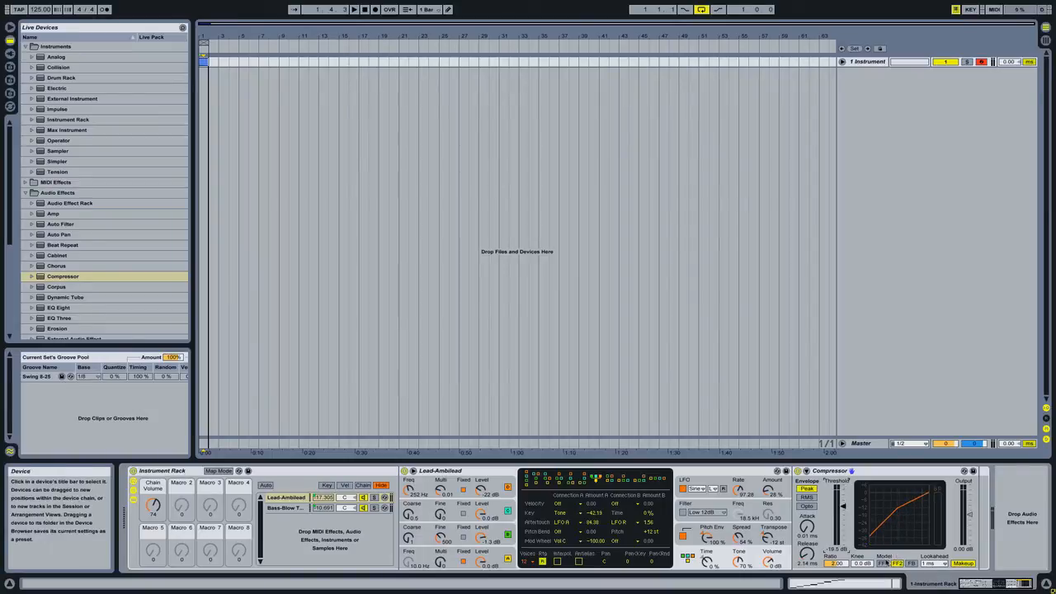
pyautogui.click(884, 563)
pyautogui.click(938, 563)
pyautogui.click(932, 540)
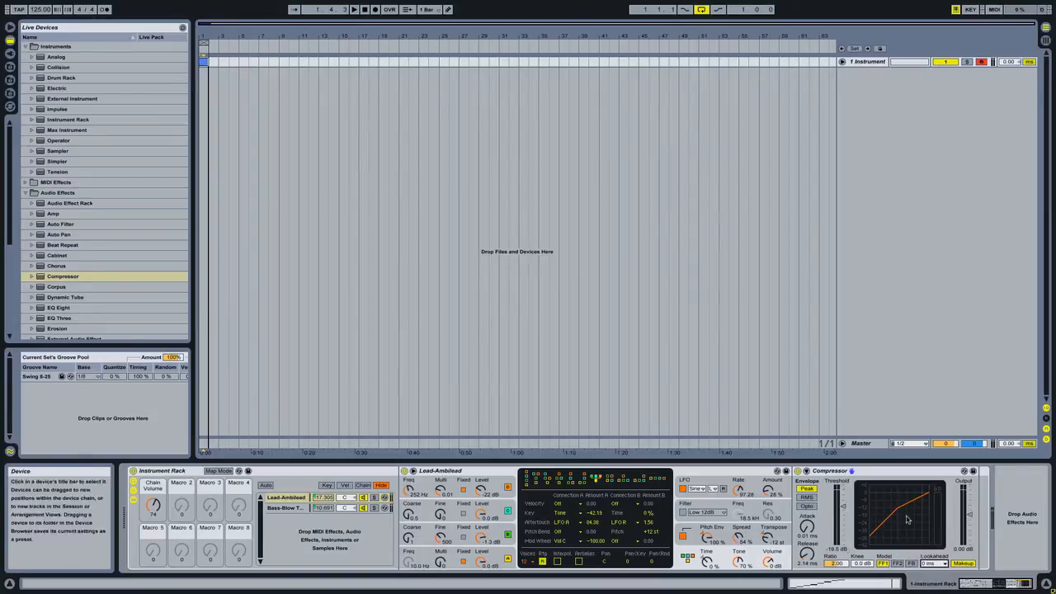
# Step: Paste the configured Compressor after Collision in the Bass-Blow Tube chain
pyautogui.rightClick(871, 472)
pyautogui.click(884, 484)
pyautogui.click(282, 508)
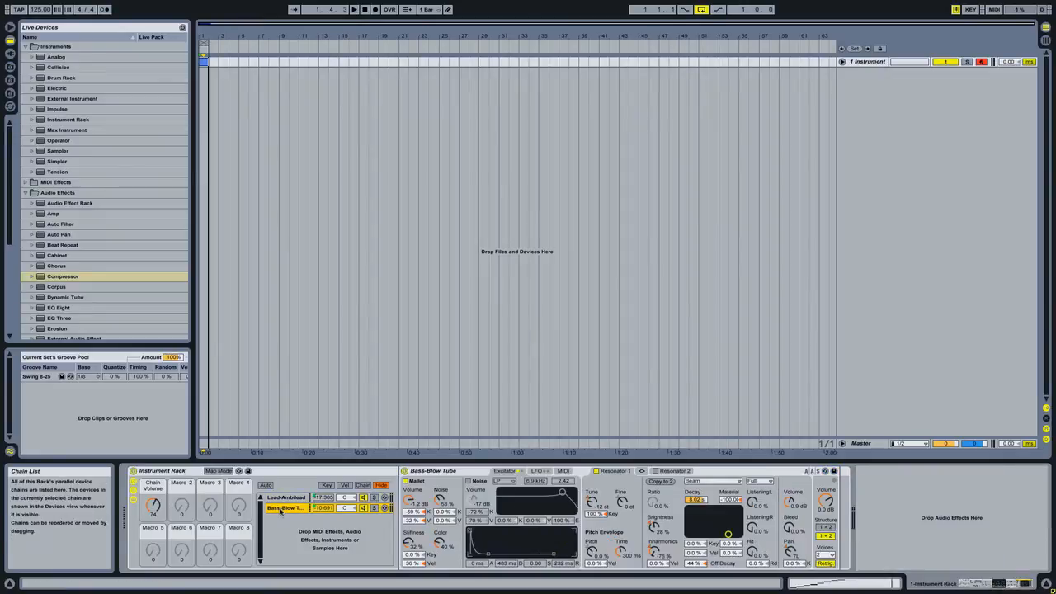
pyautogui.moveTo(839, 509); pyautogui.dragTo(858, 511)
# Step: In Session View, audition the clip, set the track volume to -5.2 dB and rename the rack's first macro Morph
pyautogui.press('Tab')
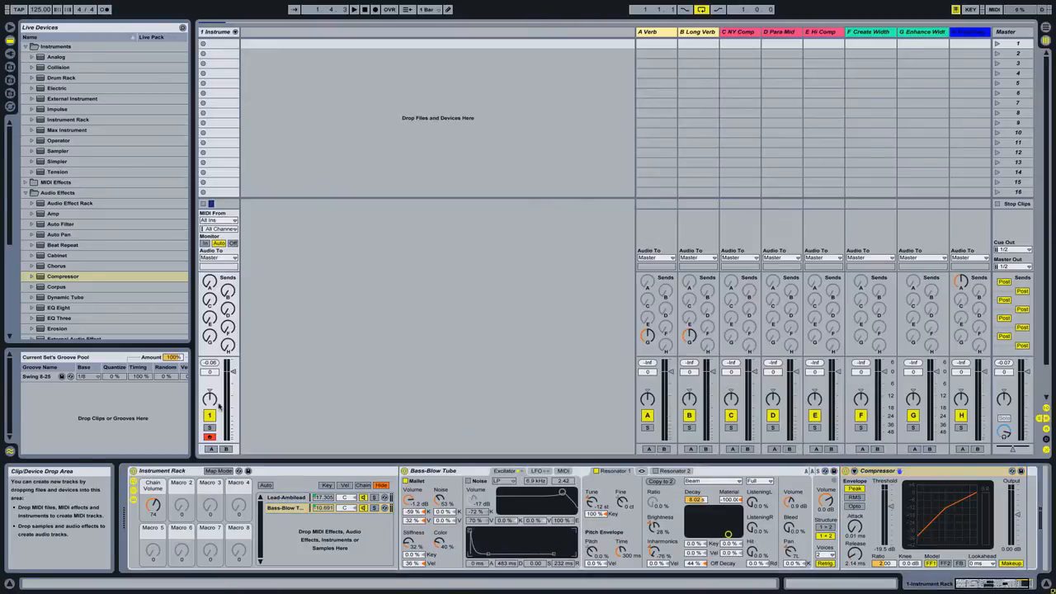
pyautogui.moveTo(234, 372); pyautogui.dragTo(234, 440)
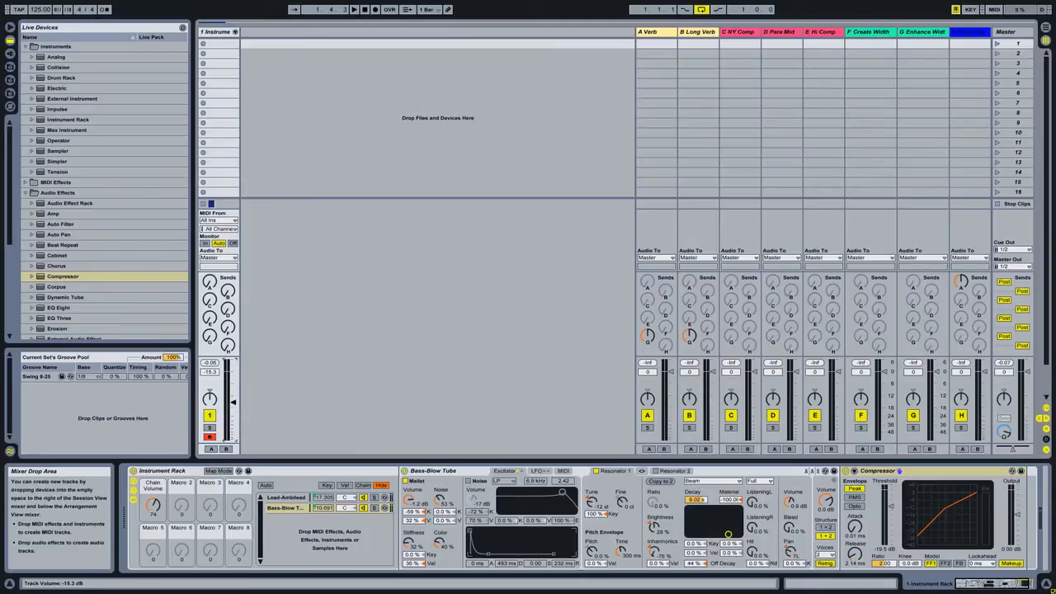
pyautogui.press('space')
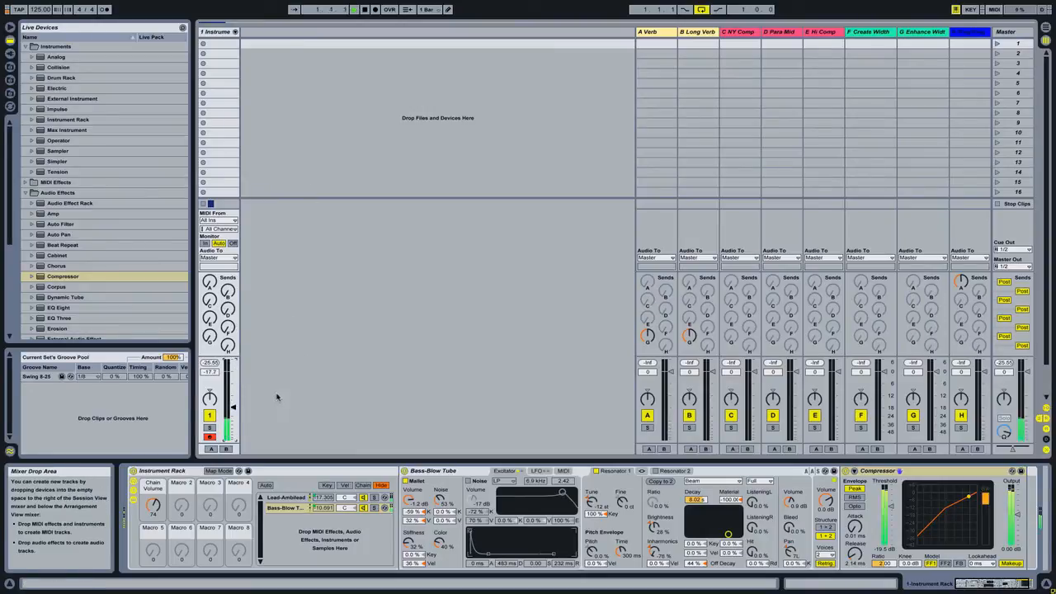
pyautogui.moveTo(234, 410); pyautogui.dragTo(233, 386)
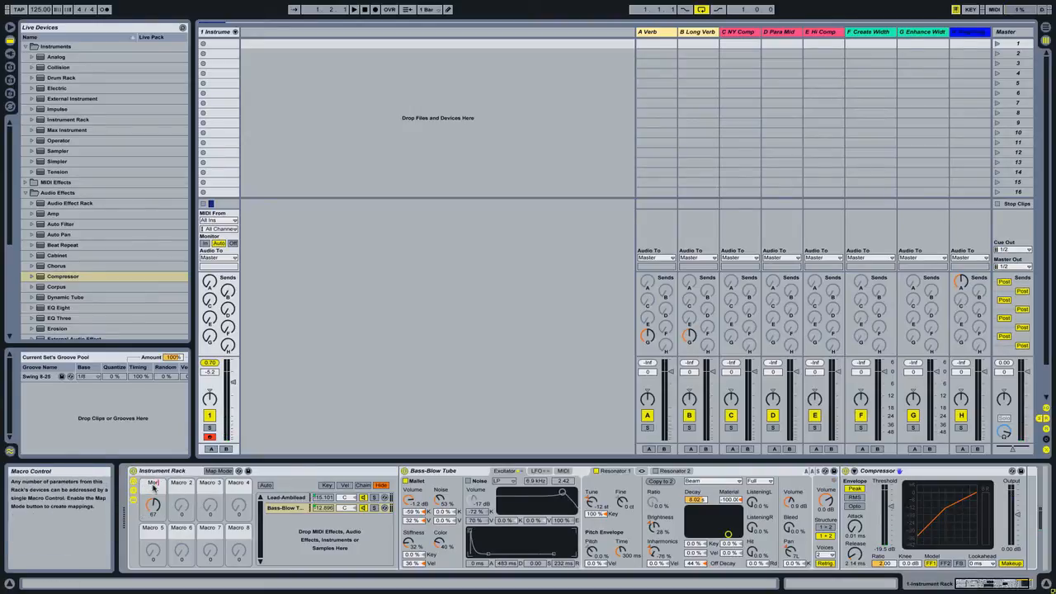
# Step: In Arrangement View, unfold the instrument track and shorten the loop region and the clip so both end at 1.3
pyautogui.press('Tab')
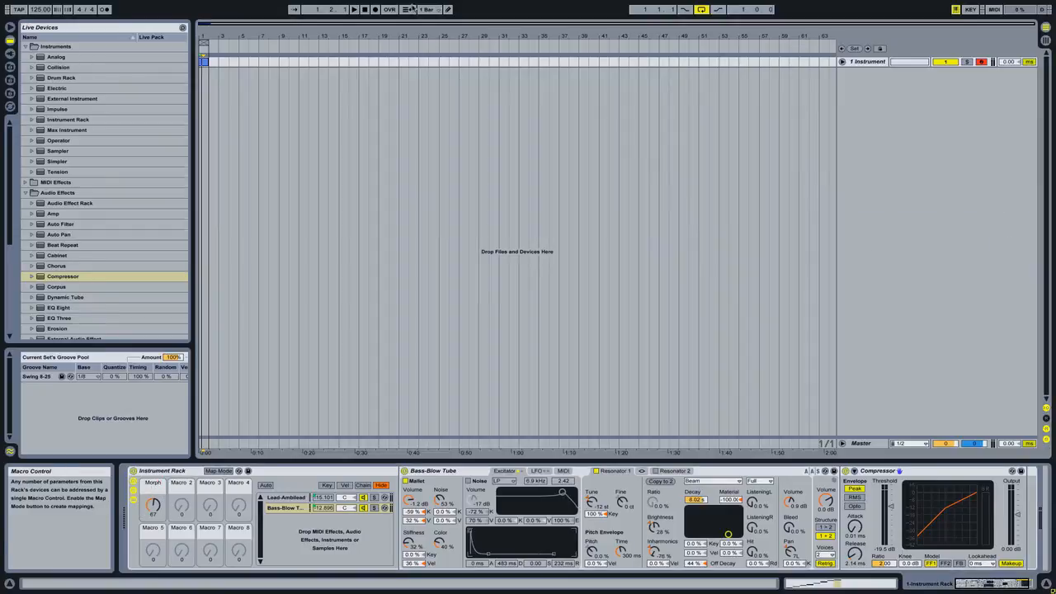
pyautogui.click(842, 62)
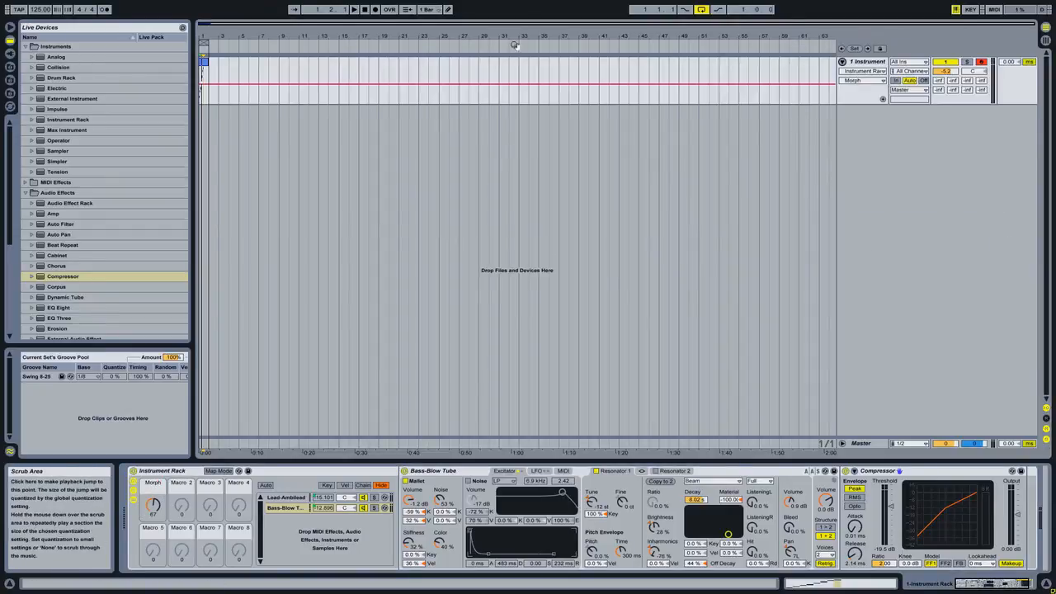
pyautogui.moveTo(216, 33); pyautogui.dragTo(216, 143)
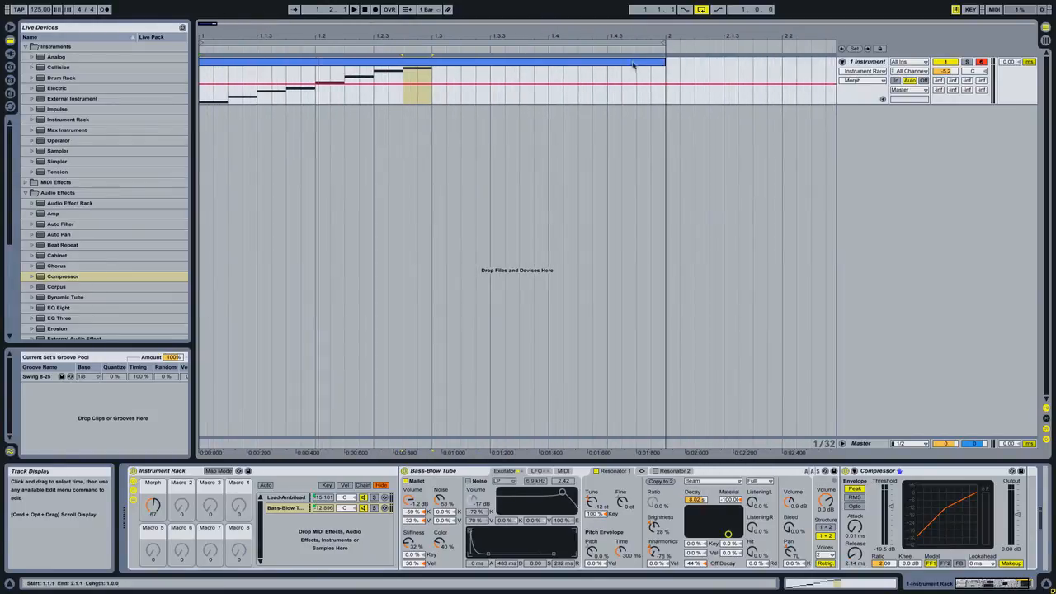
pyautogui.moveTo(664, 43); pyautogui.dragTo(429, 43)
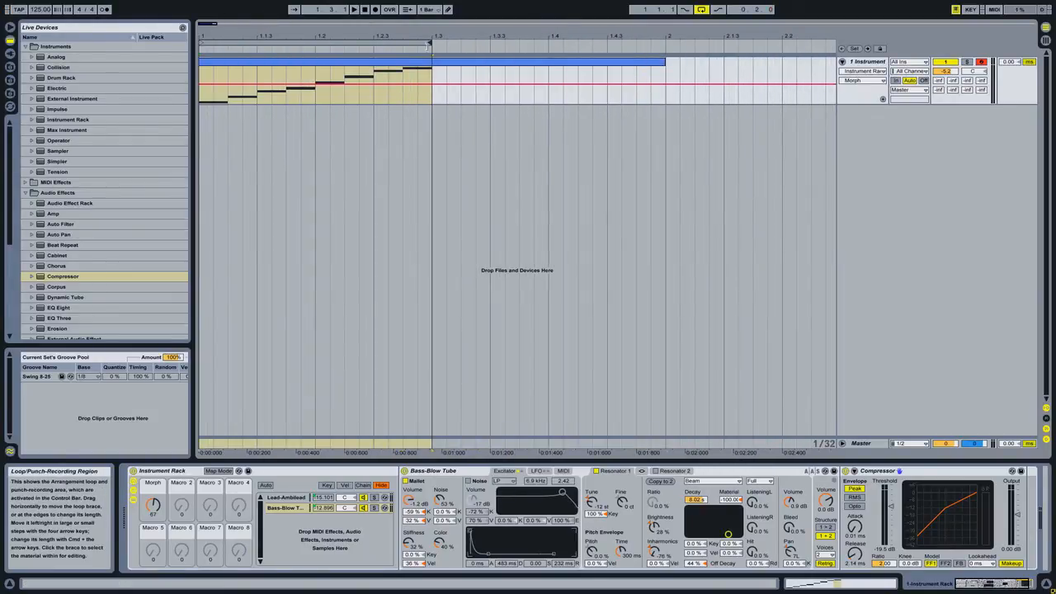
pyautogui.moveTo(664, 64); pyautogui.dragTo(431, 65)
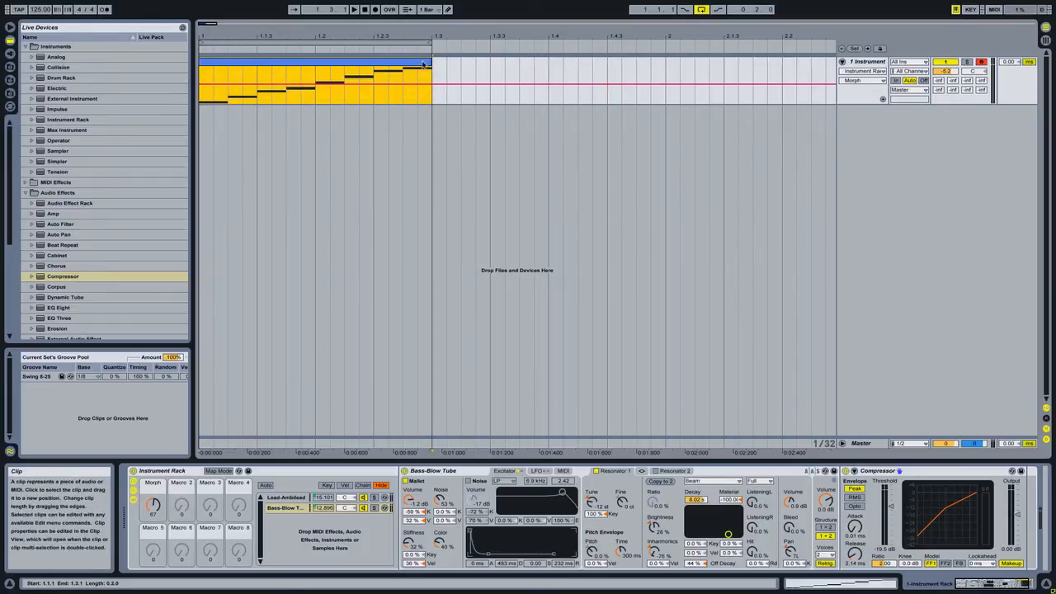
# Step: Draw Morph macro automation over the clip, peaking near 1.1.3, dipping at 1.2 and rising through 1.2.3 to 85 at 1.3
pyautogui.click(862, 71)
pyautogui.click(860, 89)
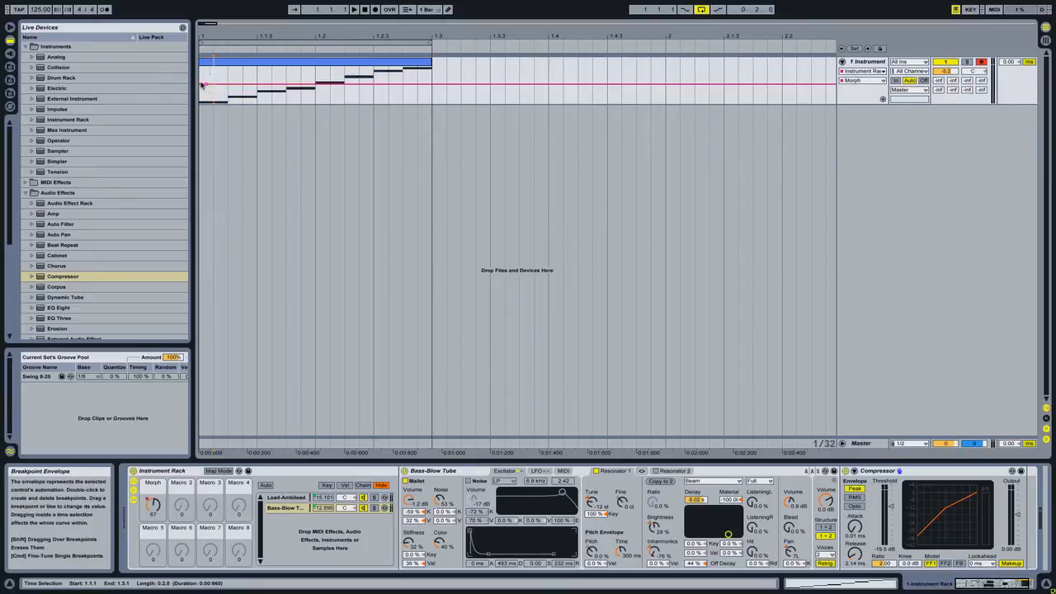
pyautogui.moveTo(212, 86); pyautogui.dragTo(255, 75)
pyautogui.doubleClick(254, 92)
pyautogui.doubleClick(340, 96)
pyautogui.moveTo(340, 96); pyautogui.dragTo(432, 80)
pyautogui.doubleClick(373, 93)
pyautogui.doubleClick(430, 87)
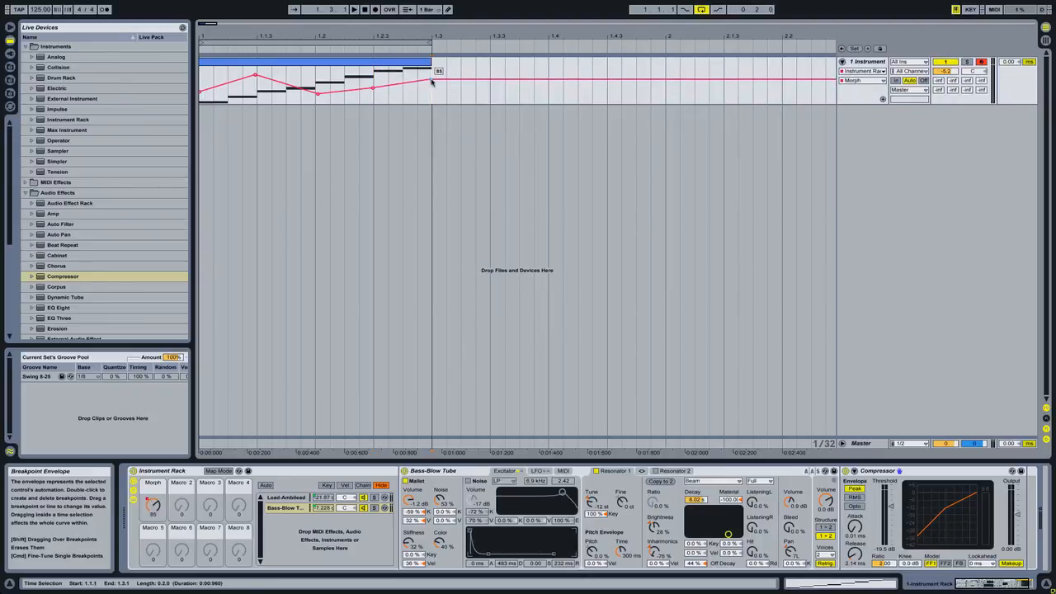
# Step: Play the automated loop, lower the track volume to -6.0 dB and raise the track's A Verb and H-PingPong sends
pyautogui.click(353, 9)
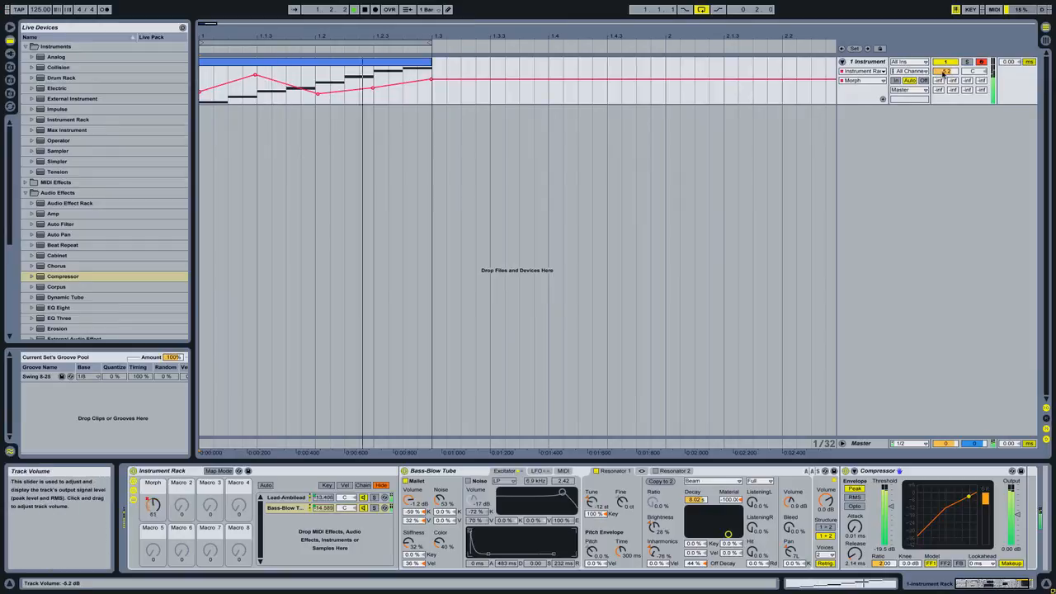
pyautogui.moveTo(946, 72); pyautogui.dragTo(945, 74)
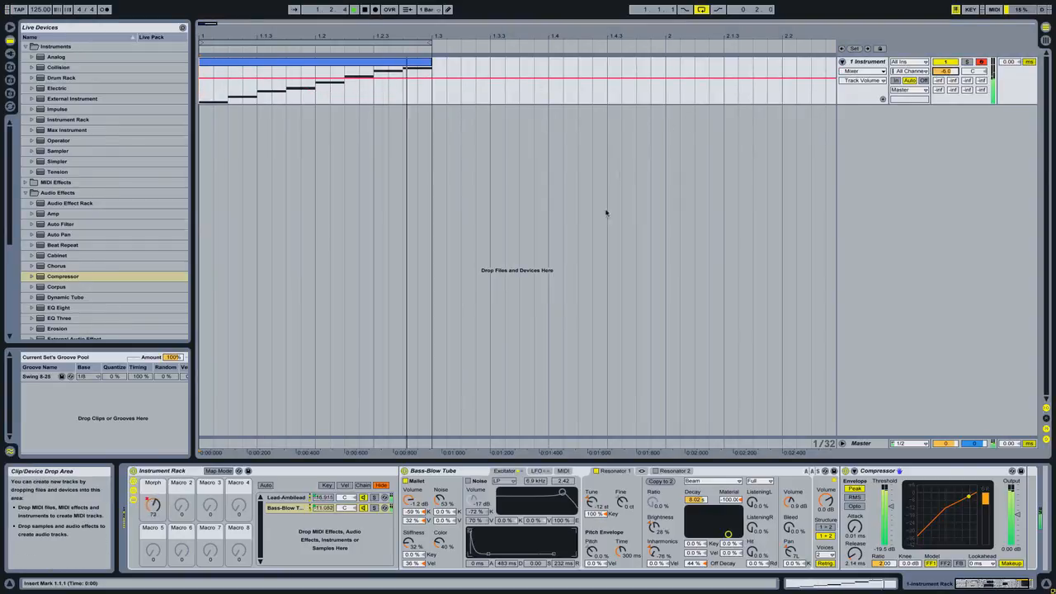
pyautogui.press('Tab')
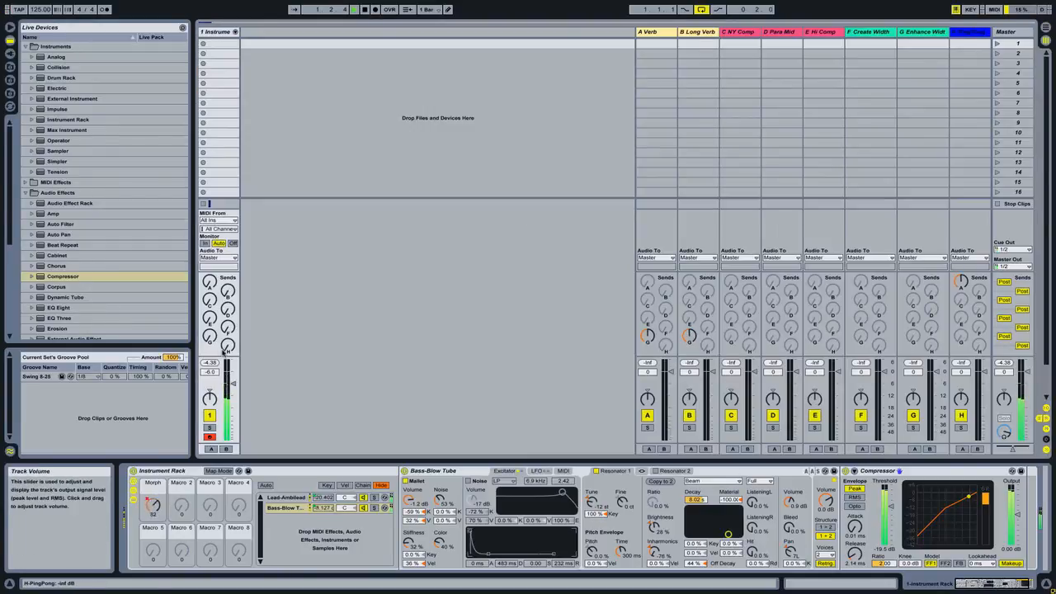
pyautogui.moveTo(228, 346); pyautogui.dragTo(211, 243)
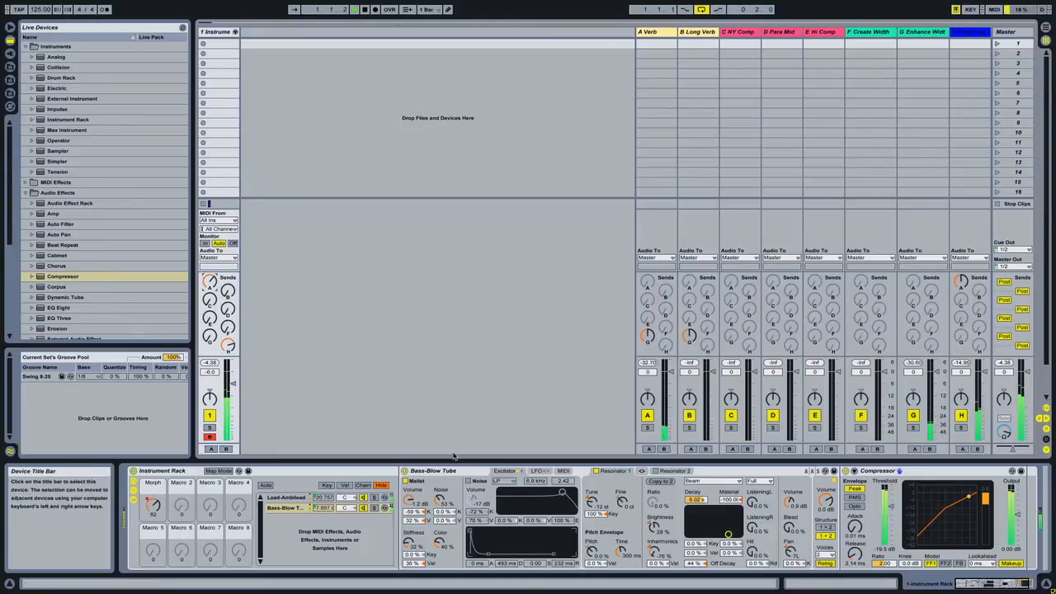